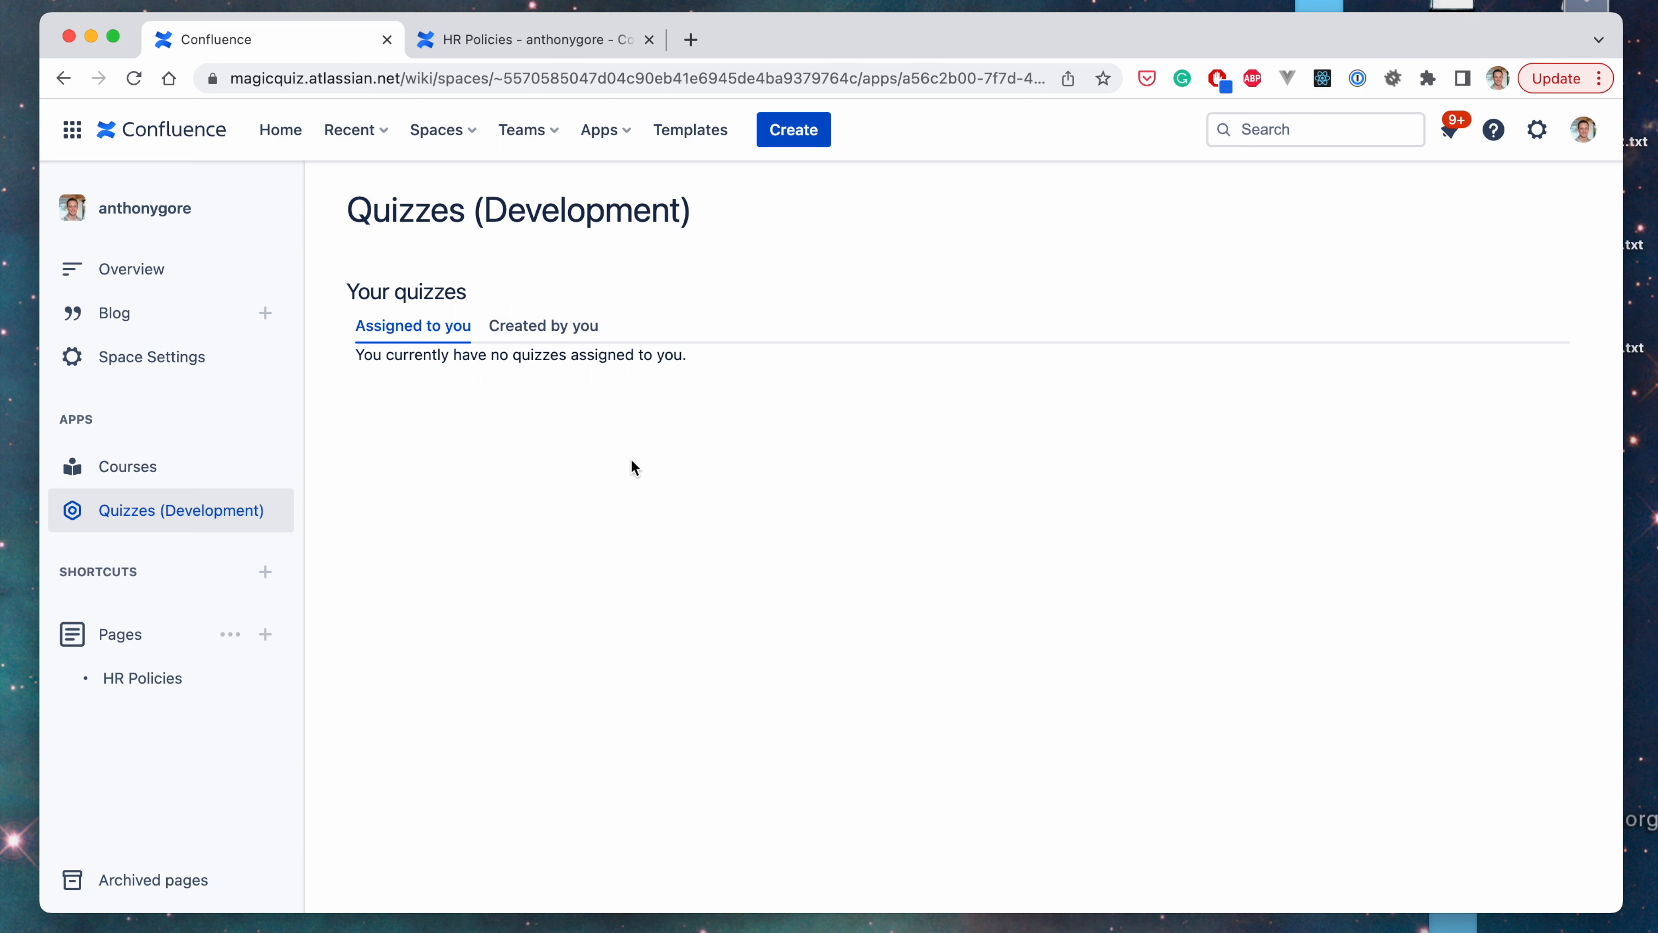
- Create a quiz with 12 questions generated from the HR Policies page and refresh the list of created quizzes
left_click(553, 340)
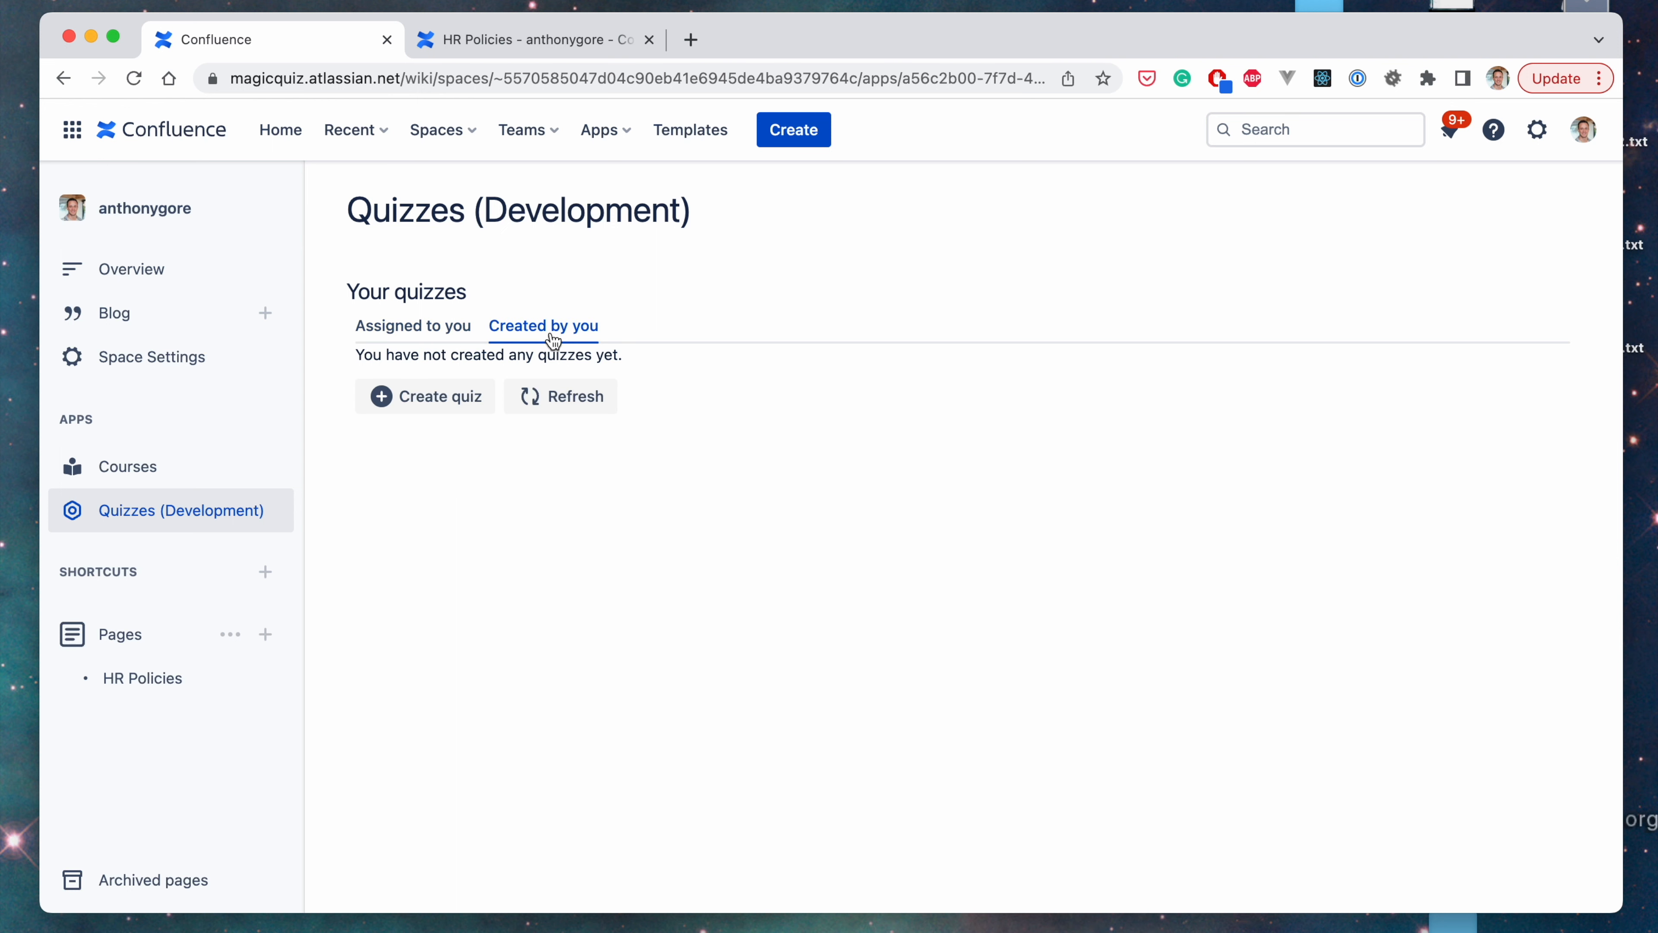
left_click(417, 408)
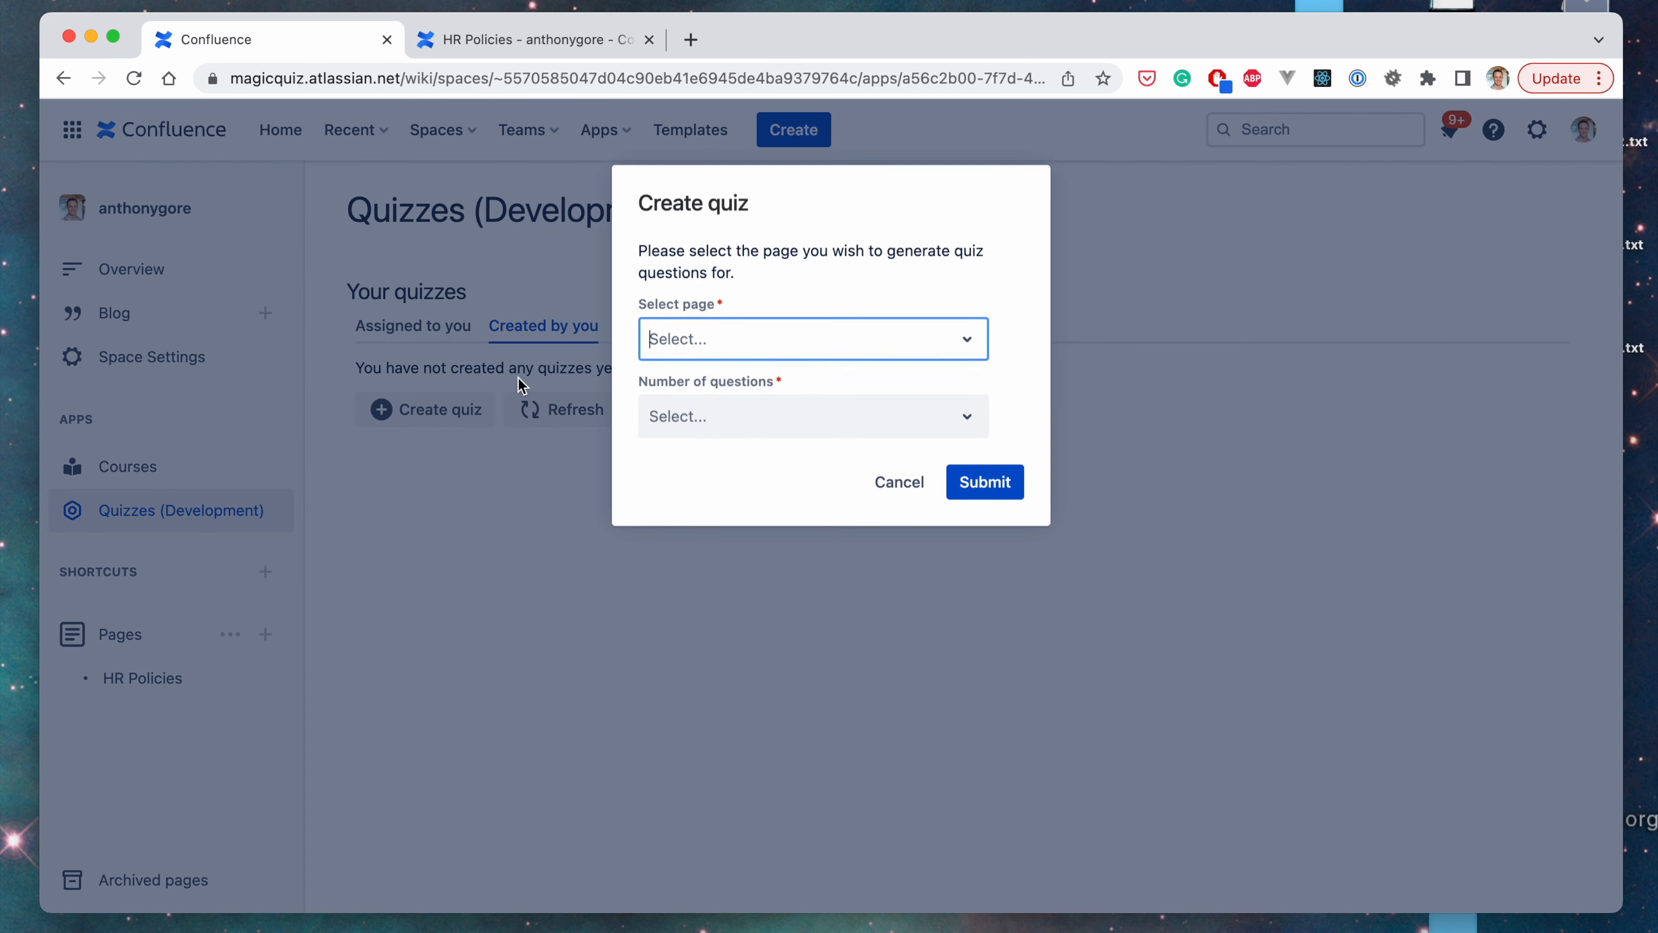
left_click(737, 339)
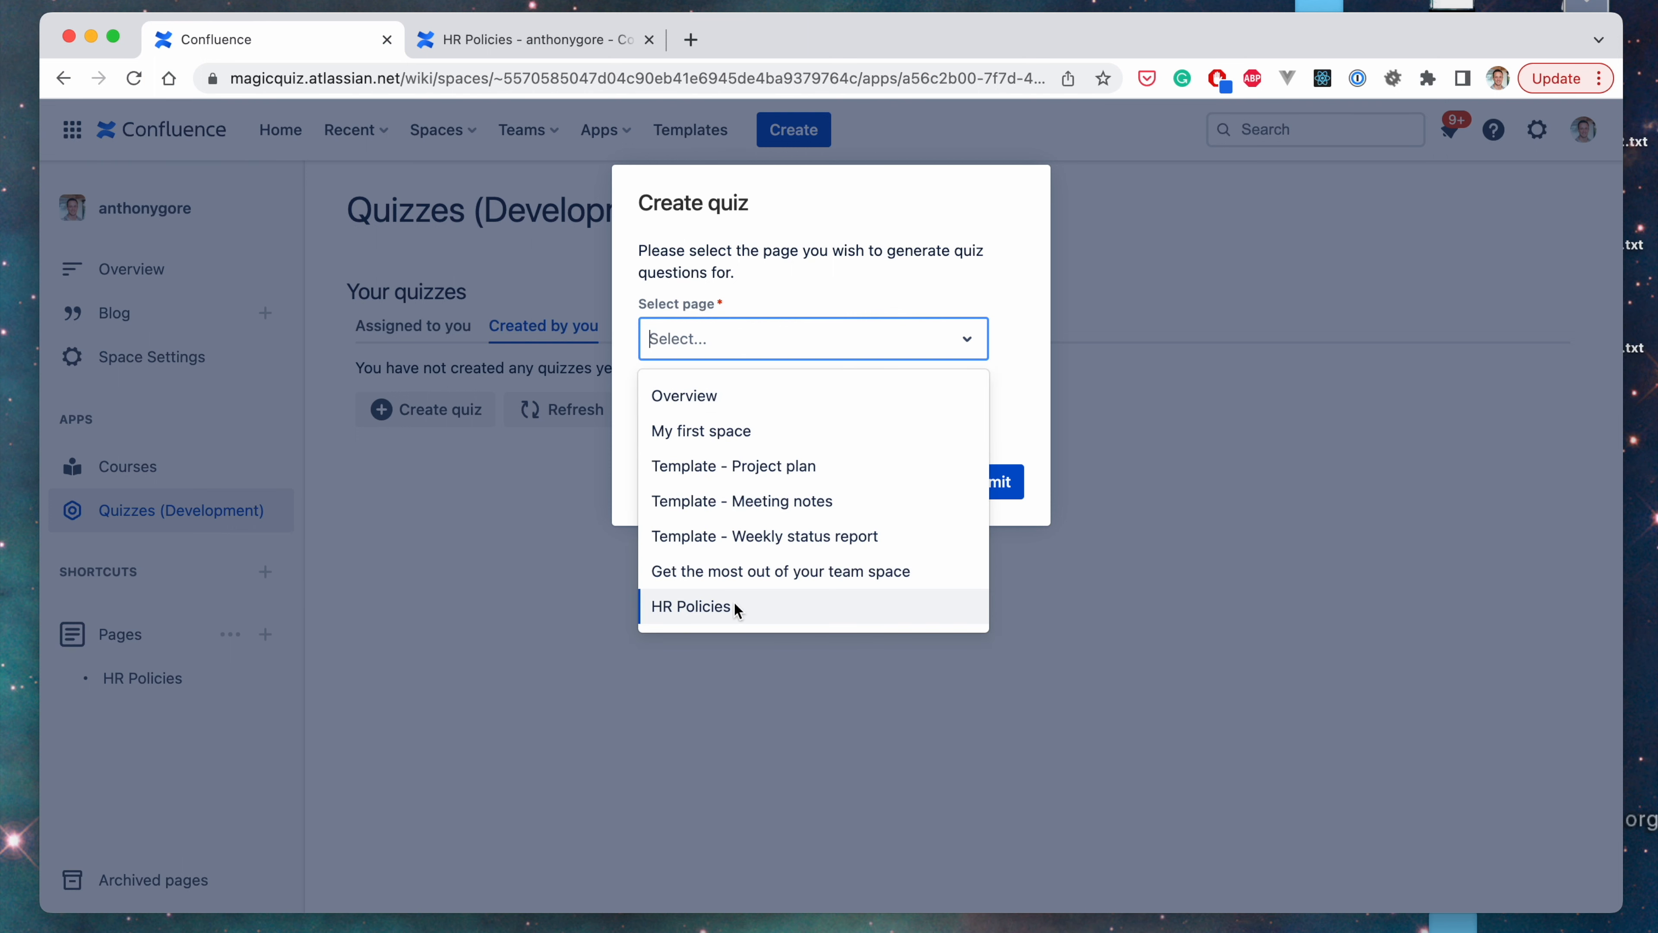
left_click(688, 612)
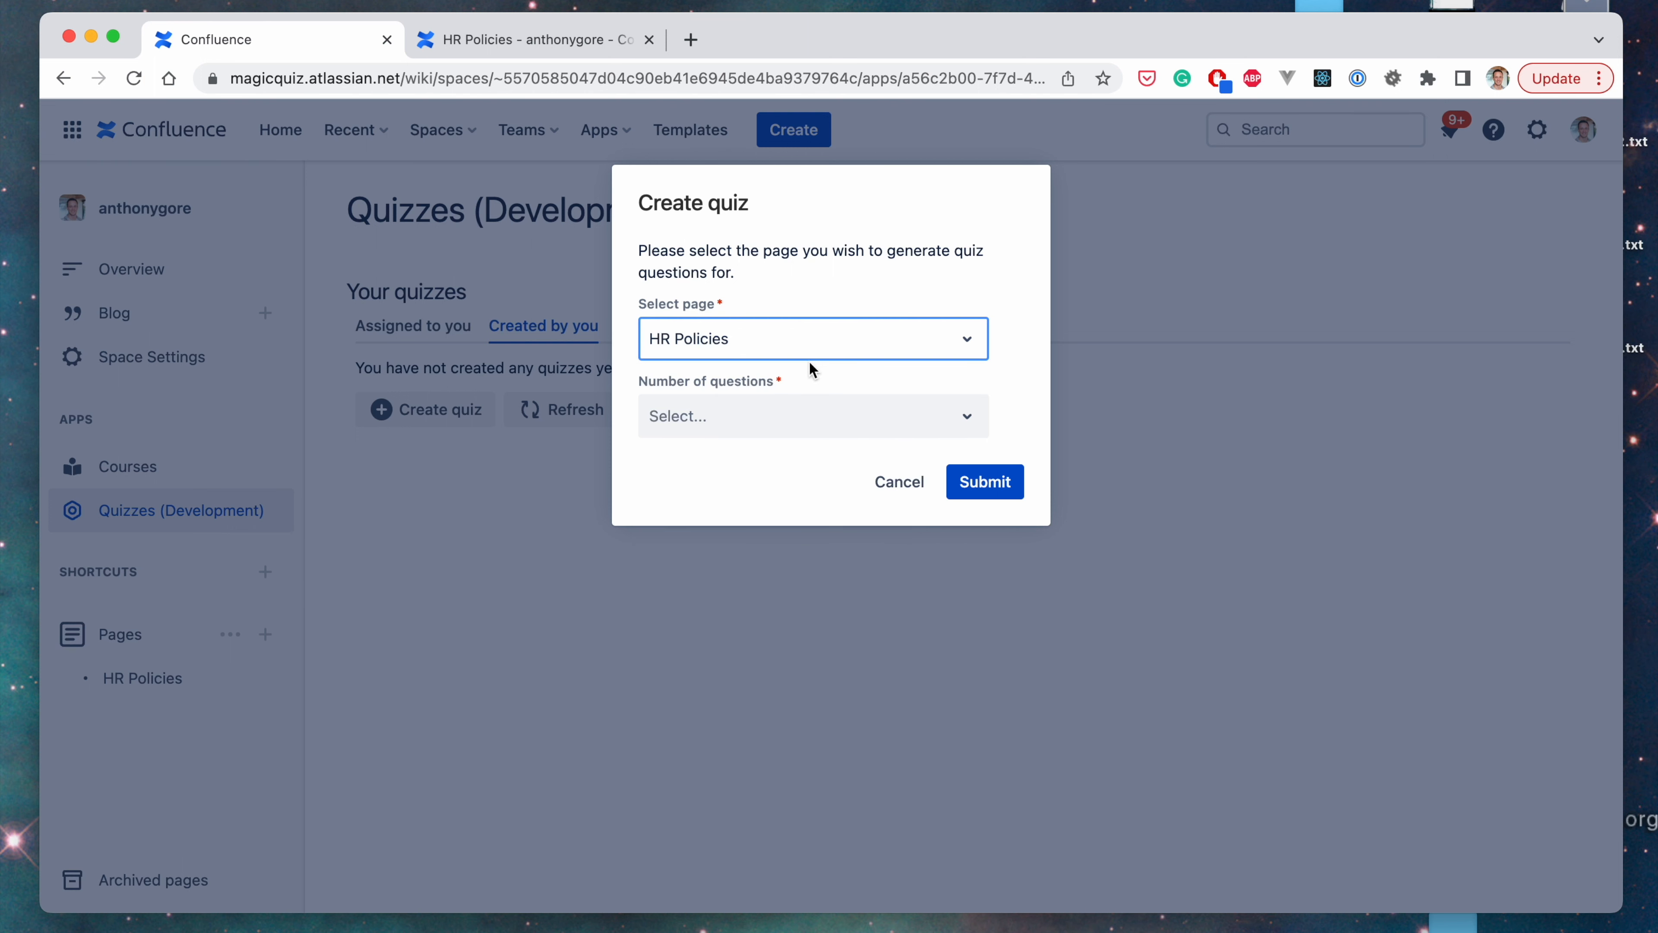
left_click(829, 431)
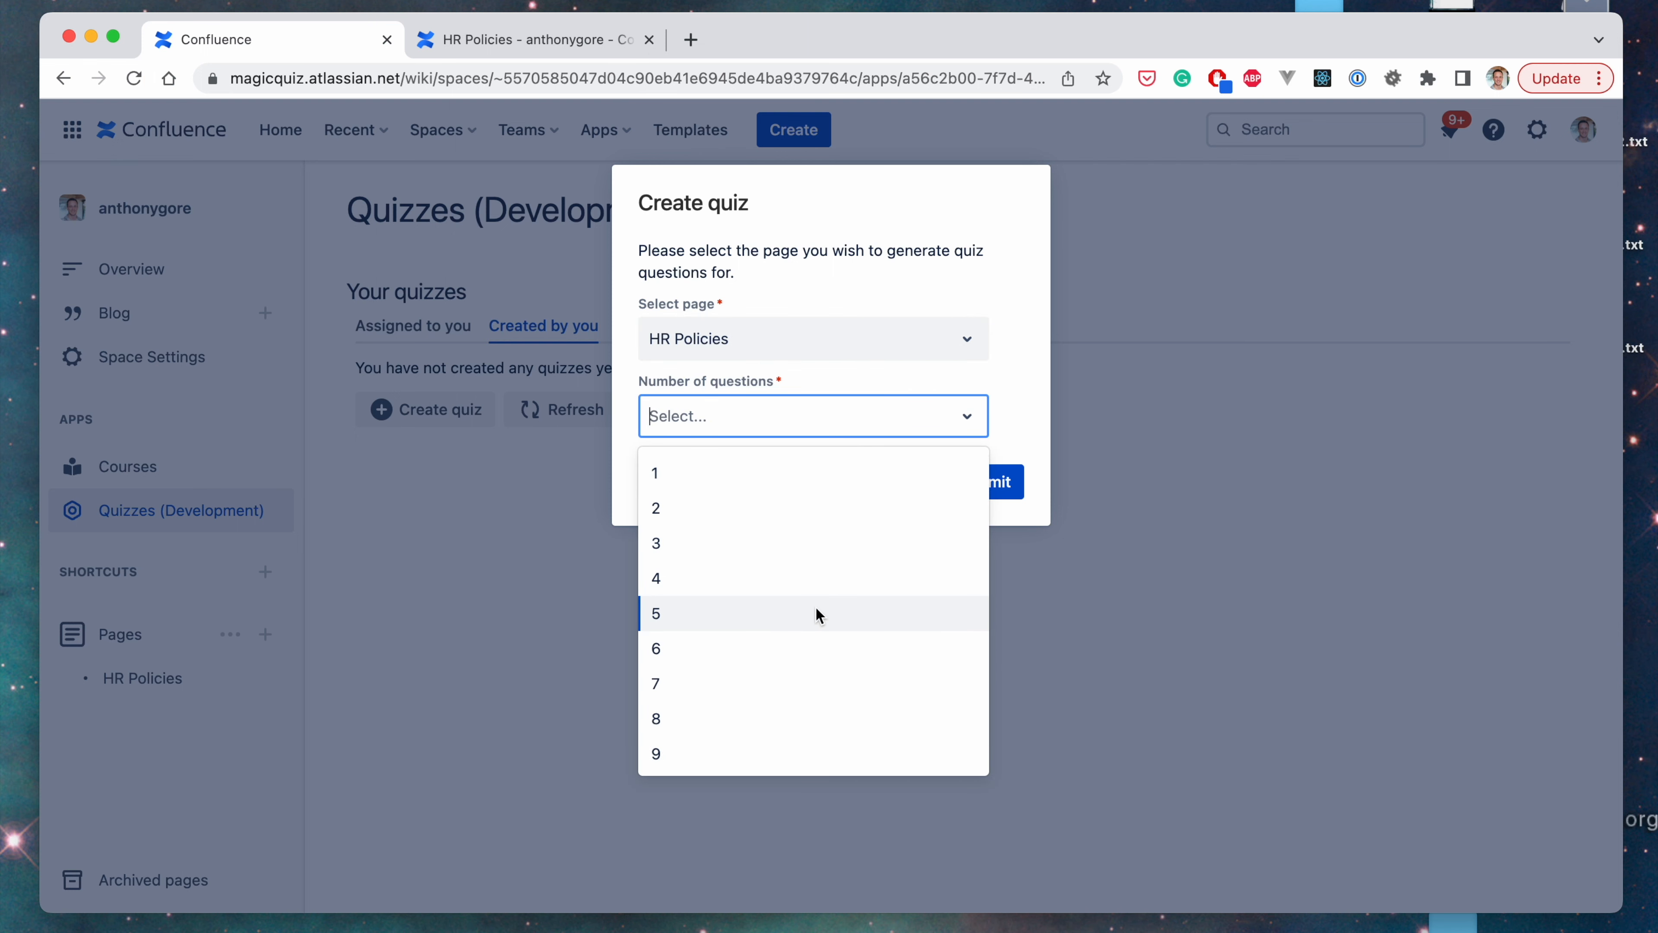
scroll(814, 607, "down", 3)
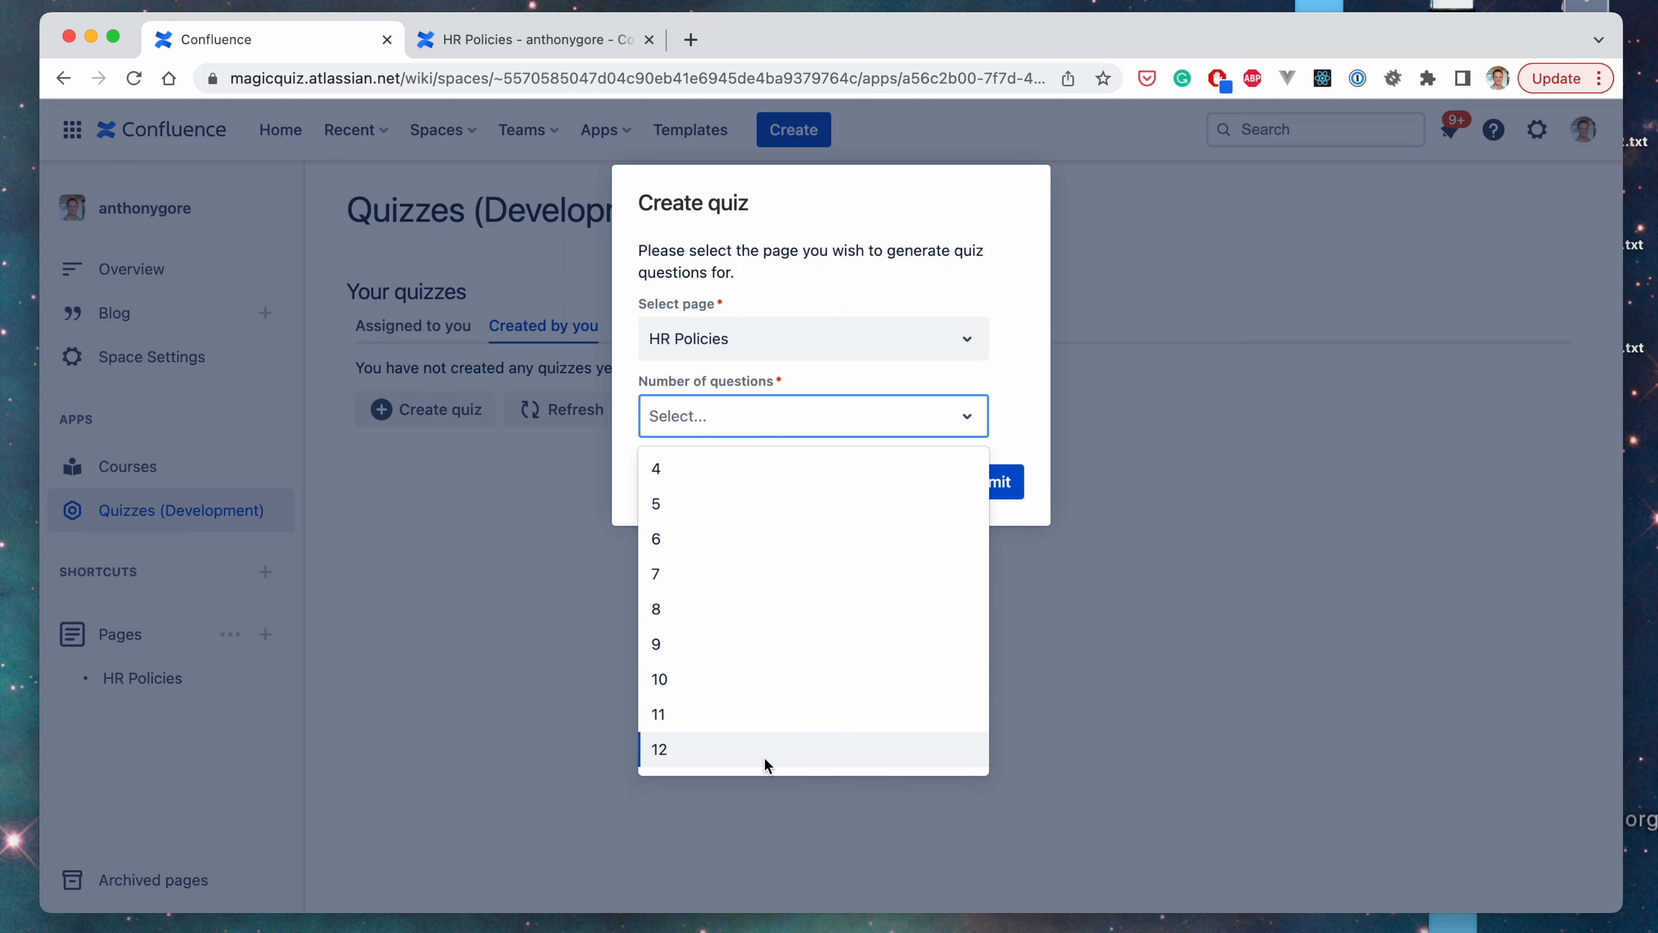
scroll(752, 548, "up", 3)
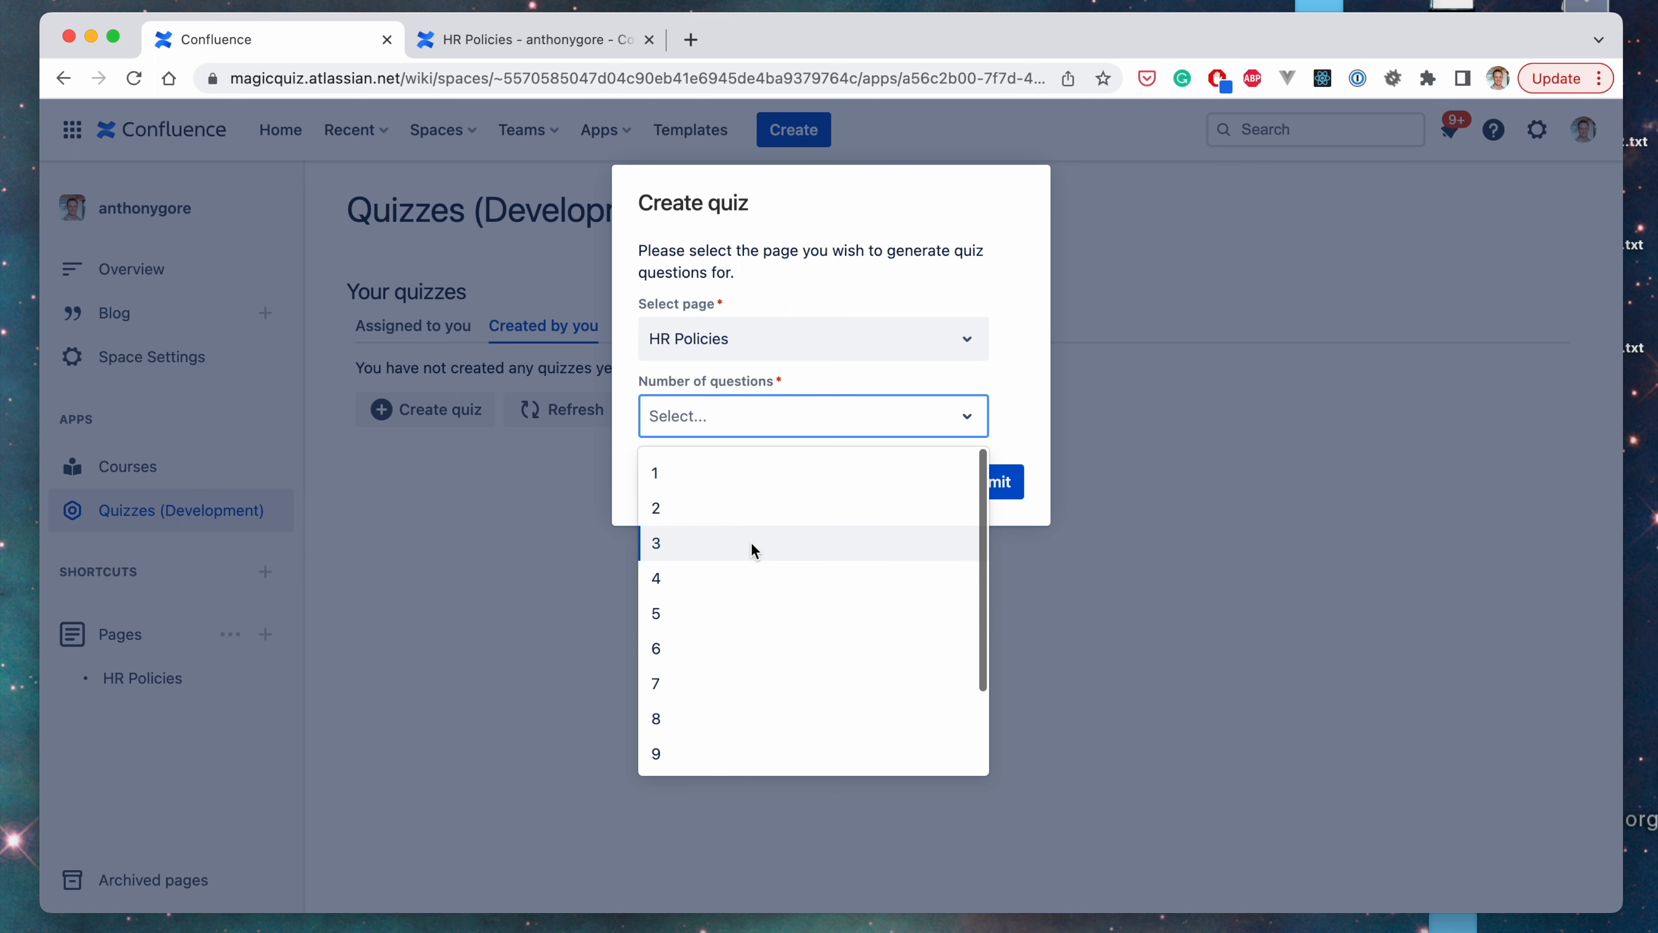
scroll(751, 573, "down", 3)
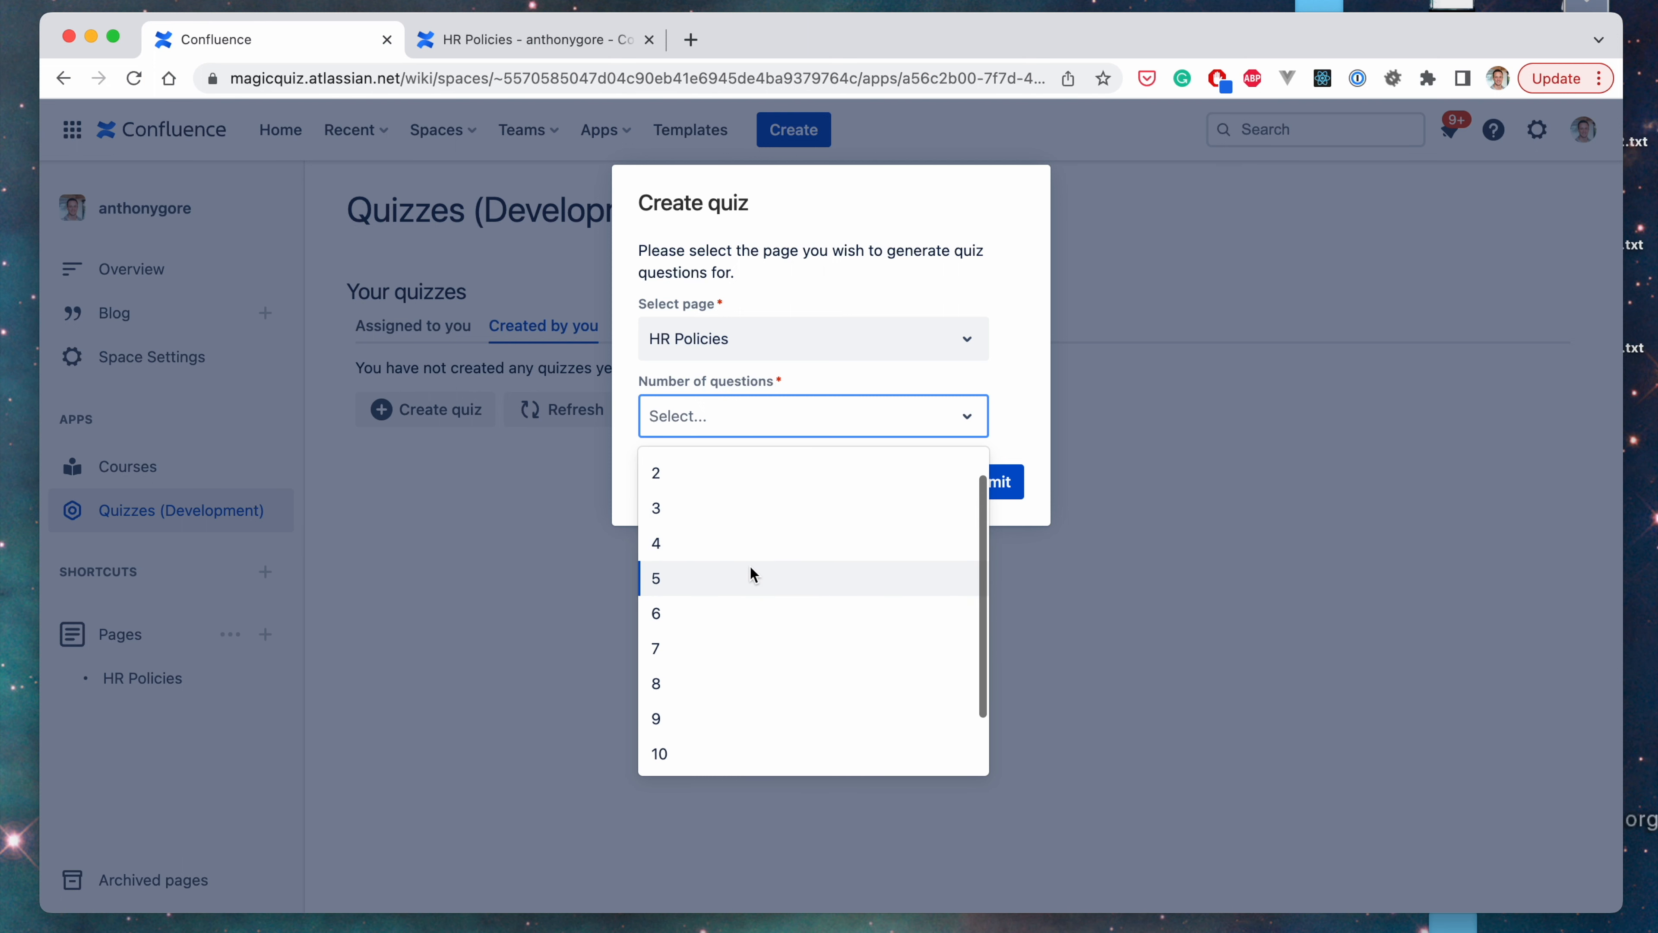
left_click(732, 748)
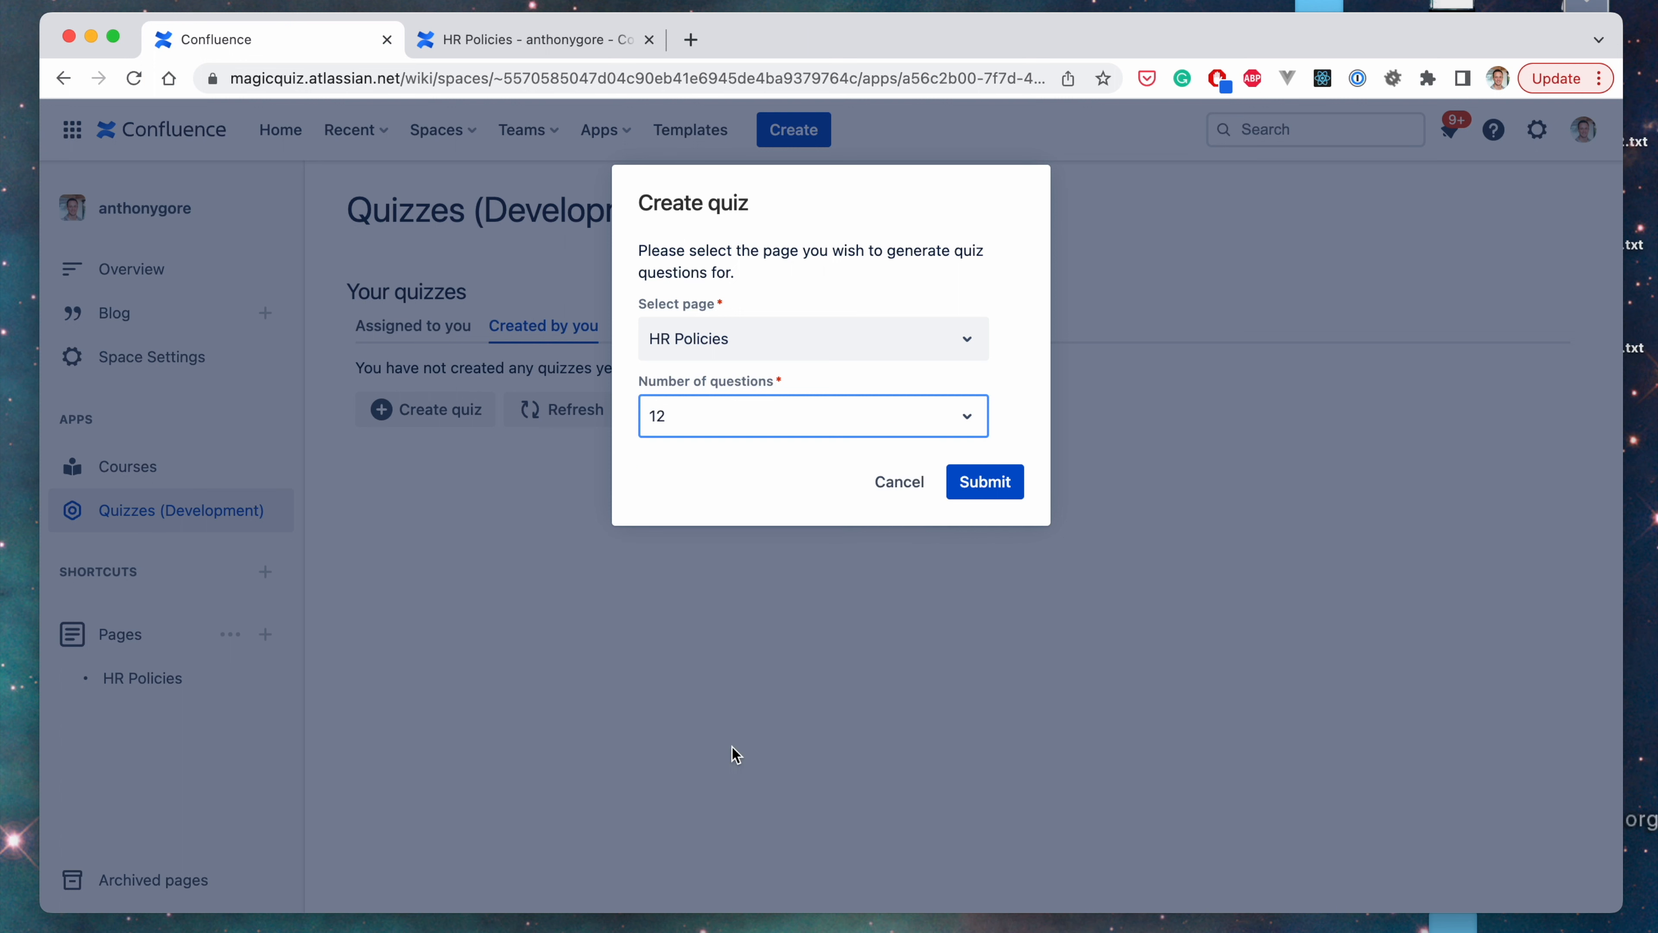
left_click(995, 488)
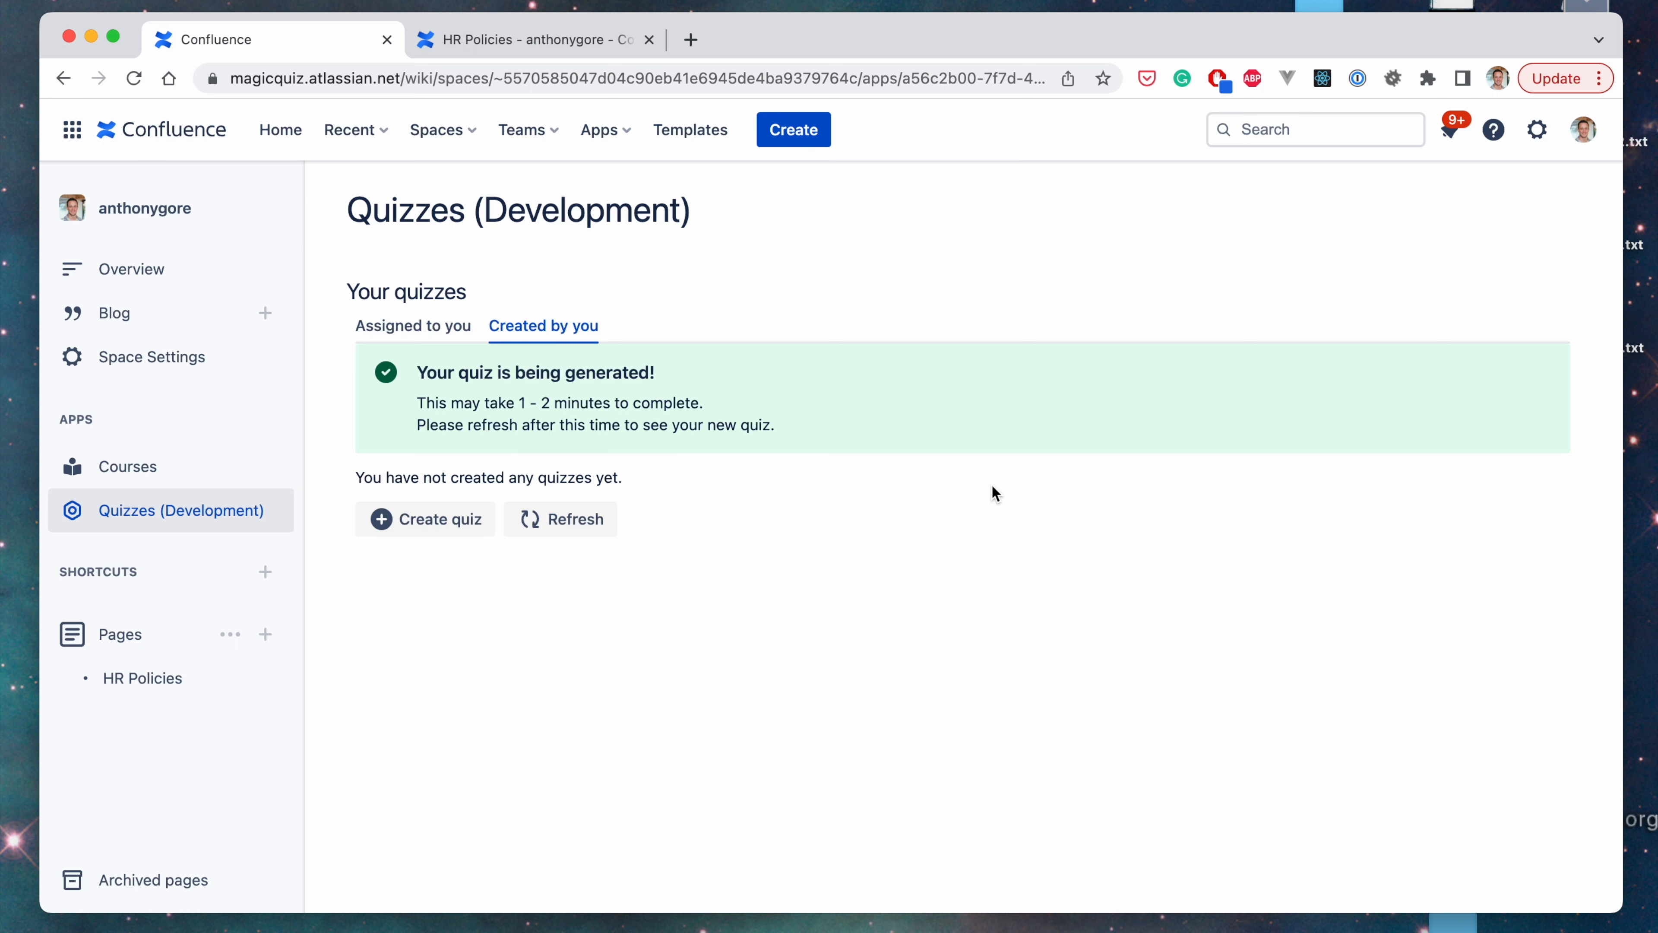
left_click(575, 537)
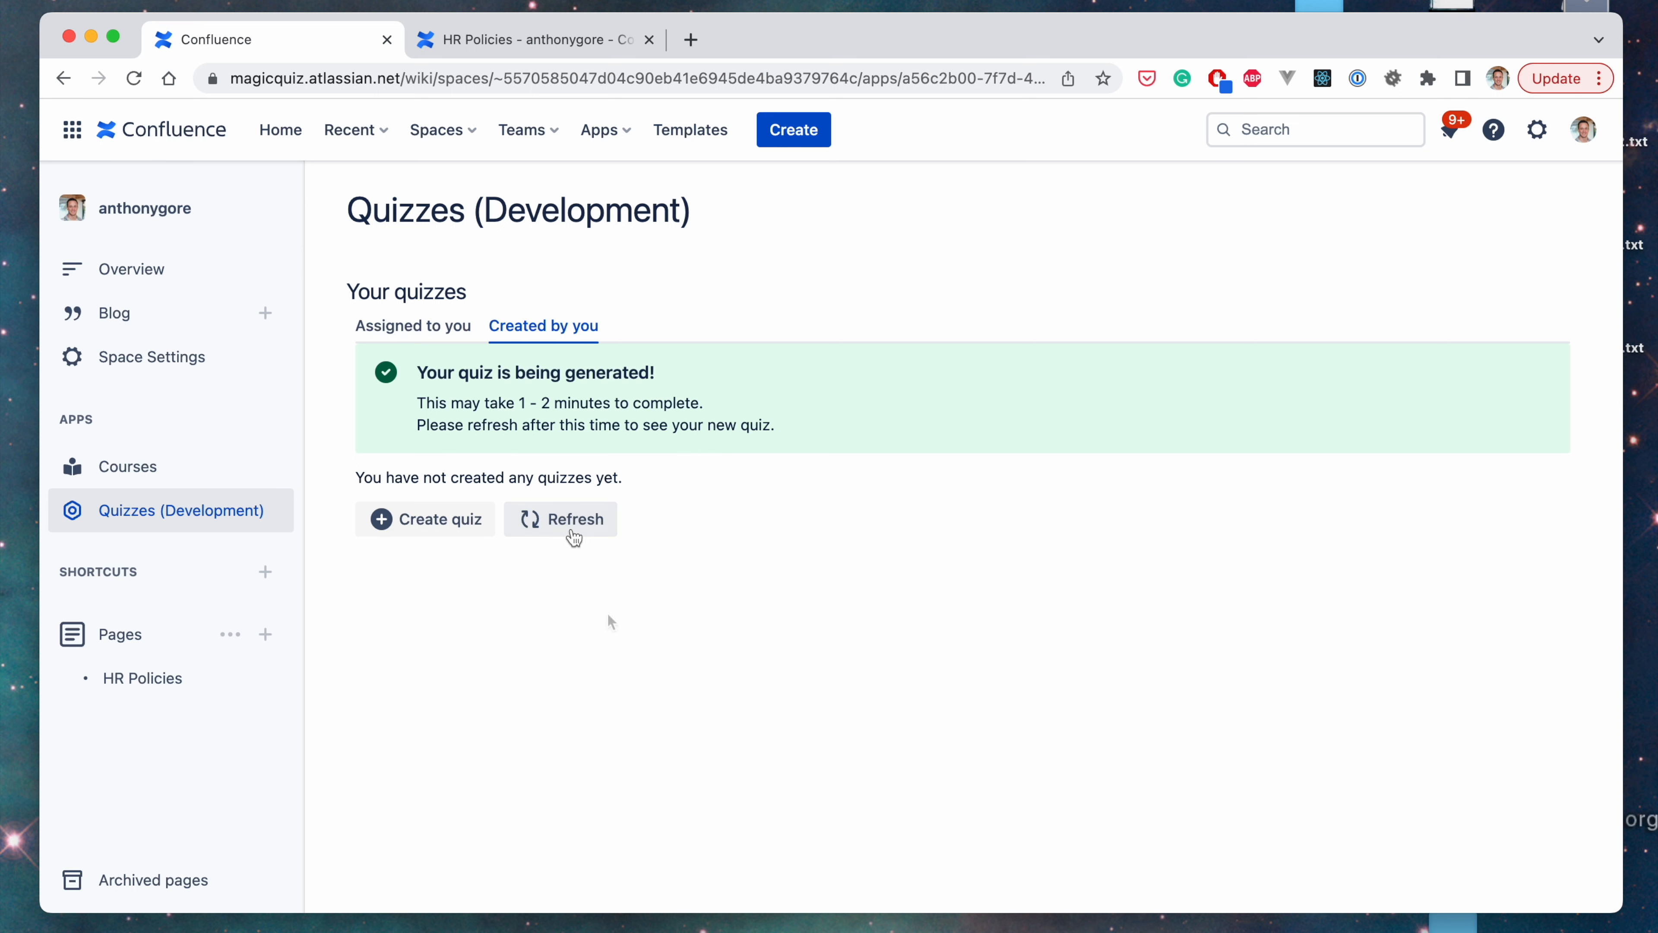
left_click(580, 513)
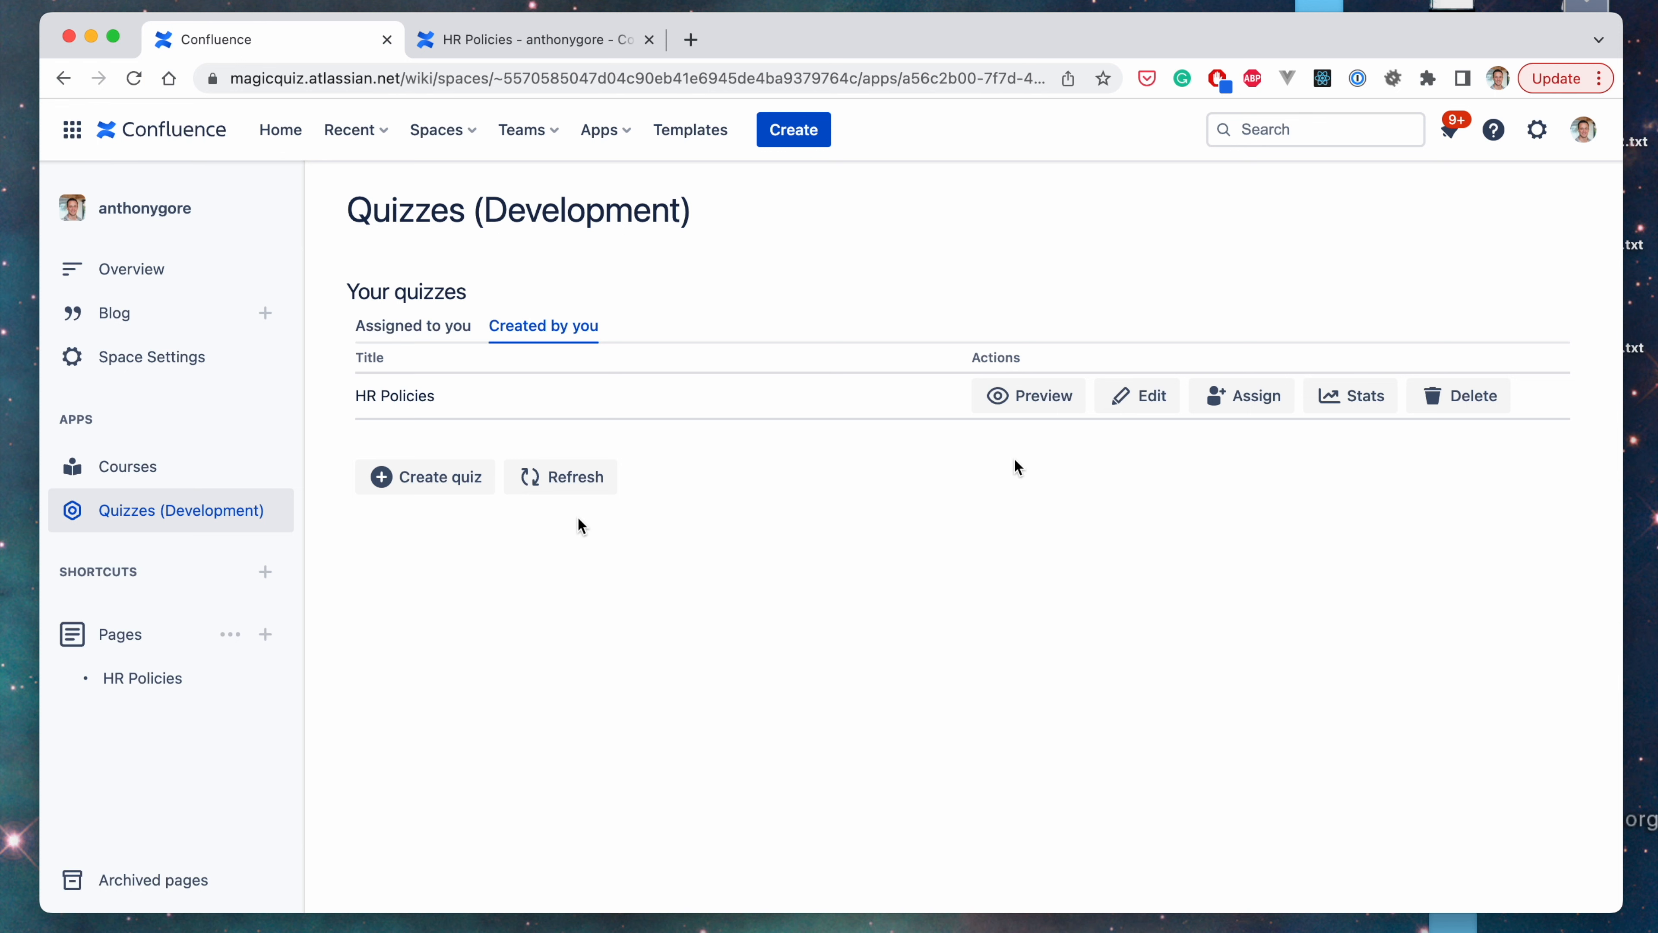
- Preview the HR Policies quiz and read through all its generated questions and answers
left_click(1035, 406)
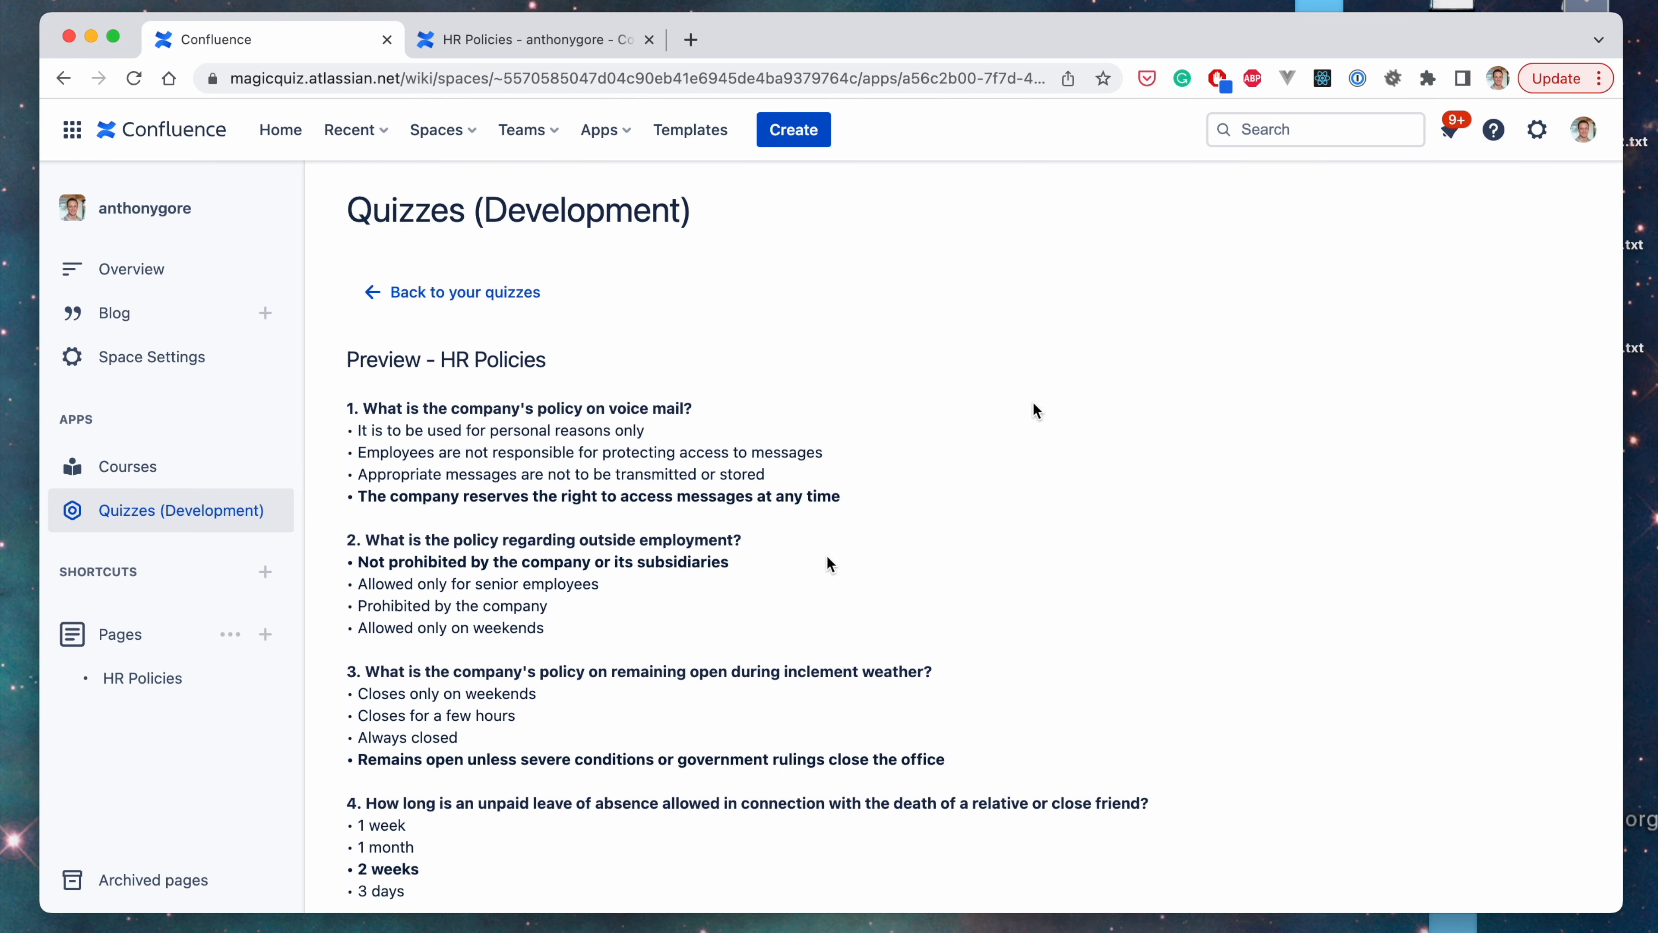
scroll(827, 556, "down", 15)
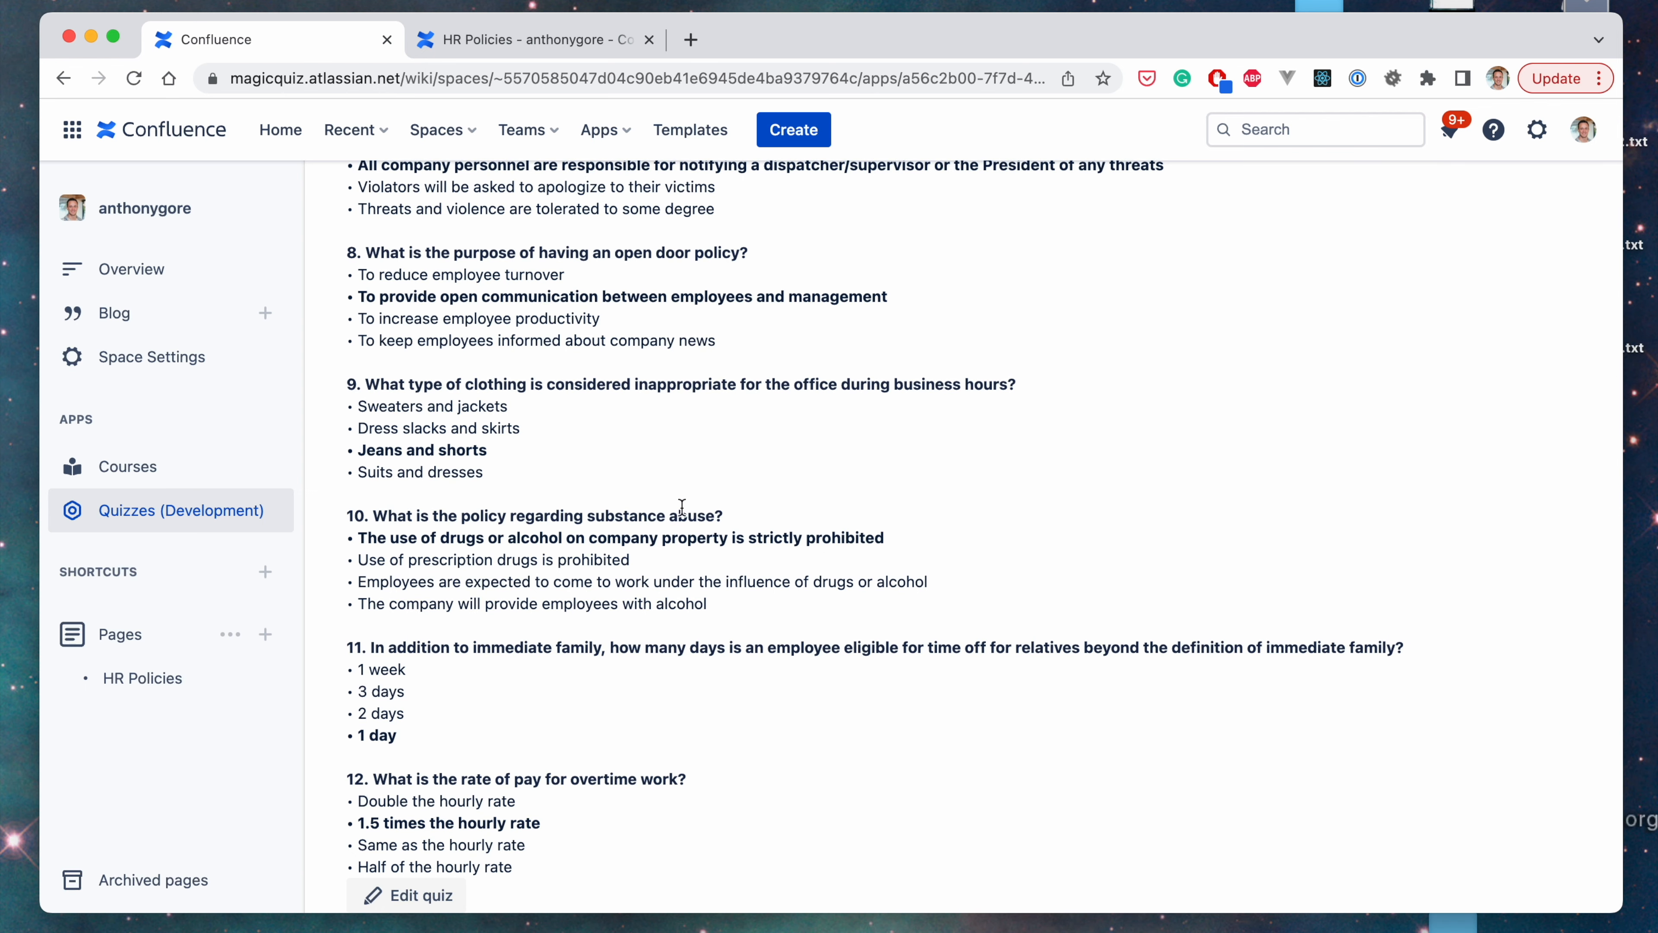
scroll(682, 507, "up", 8)
scroll(681, 507, "up", 8)
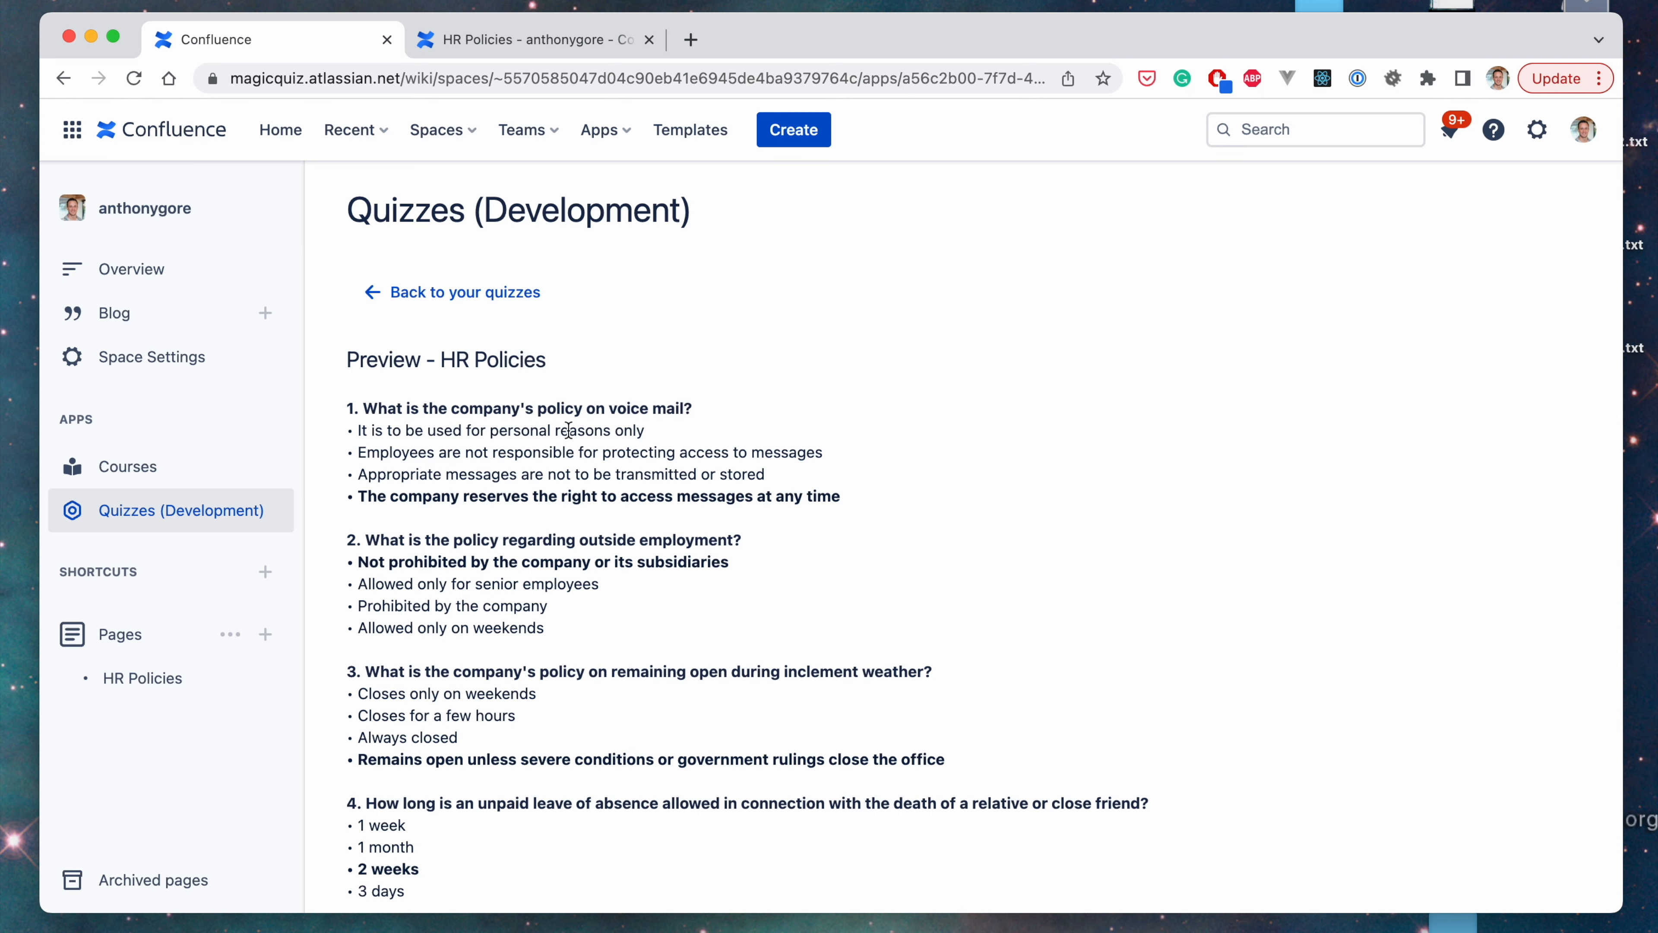
scroll(581, 528, "down", 5)
scroll(581, 527, "down", 10)
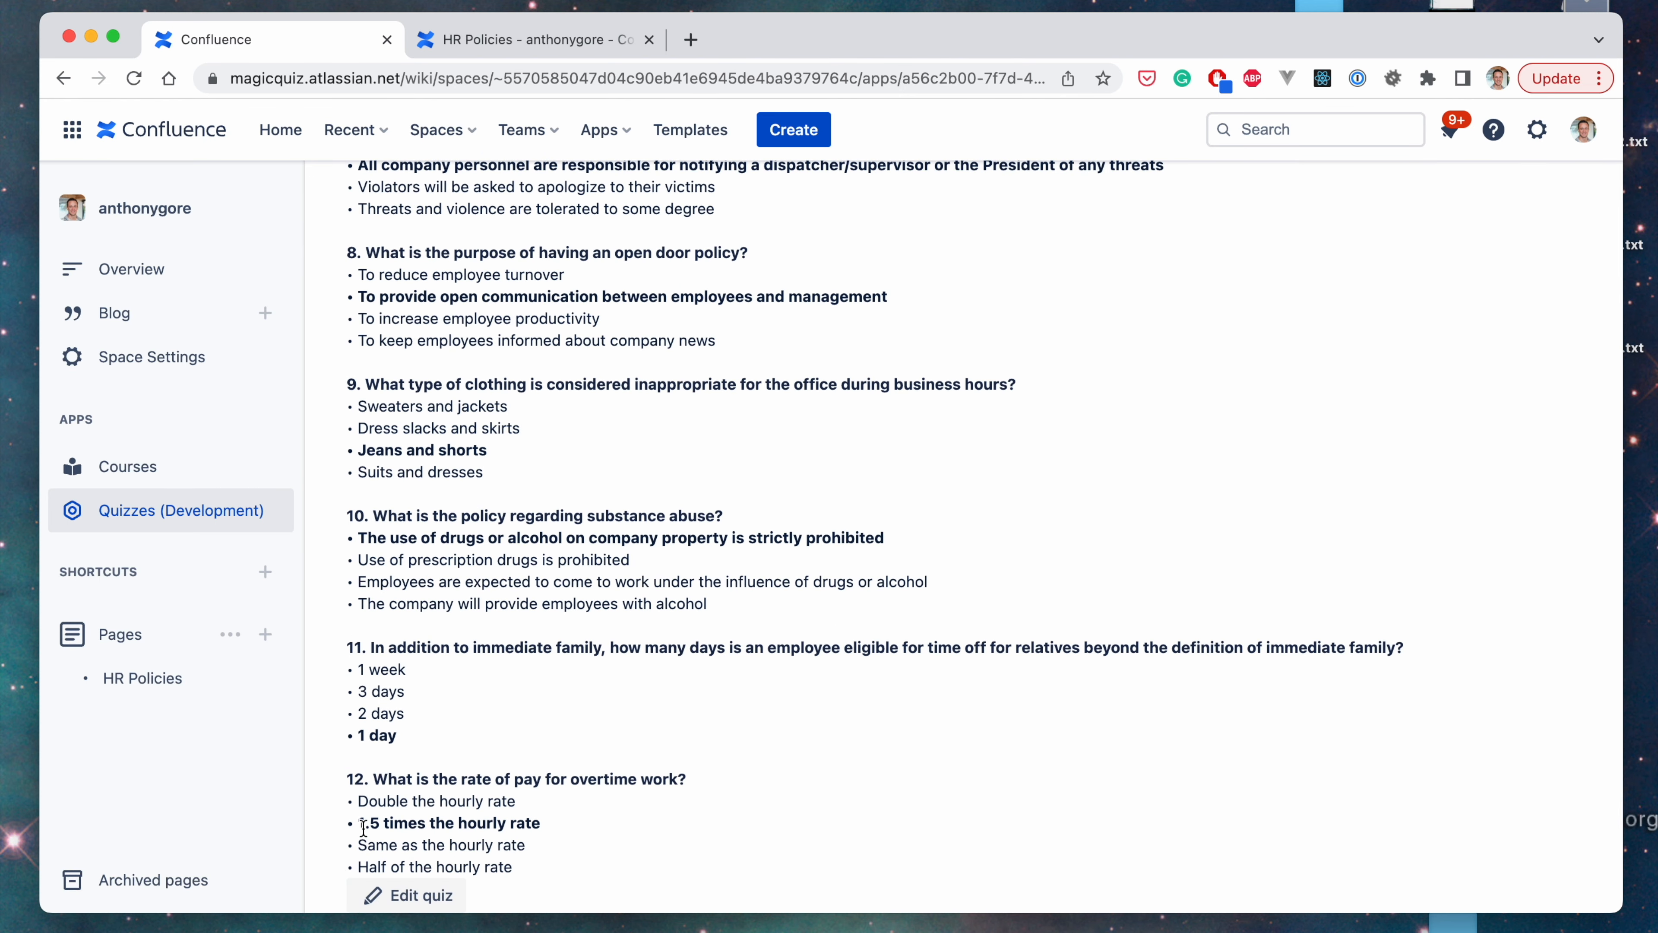
- Edit the quiz's title to HR Policies Quiz and save it
left_click(424, 894)
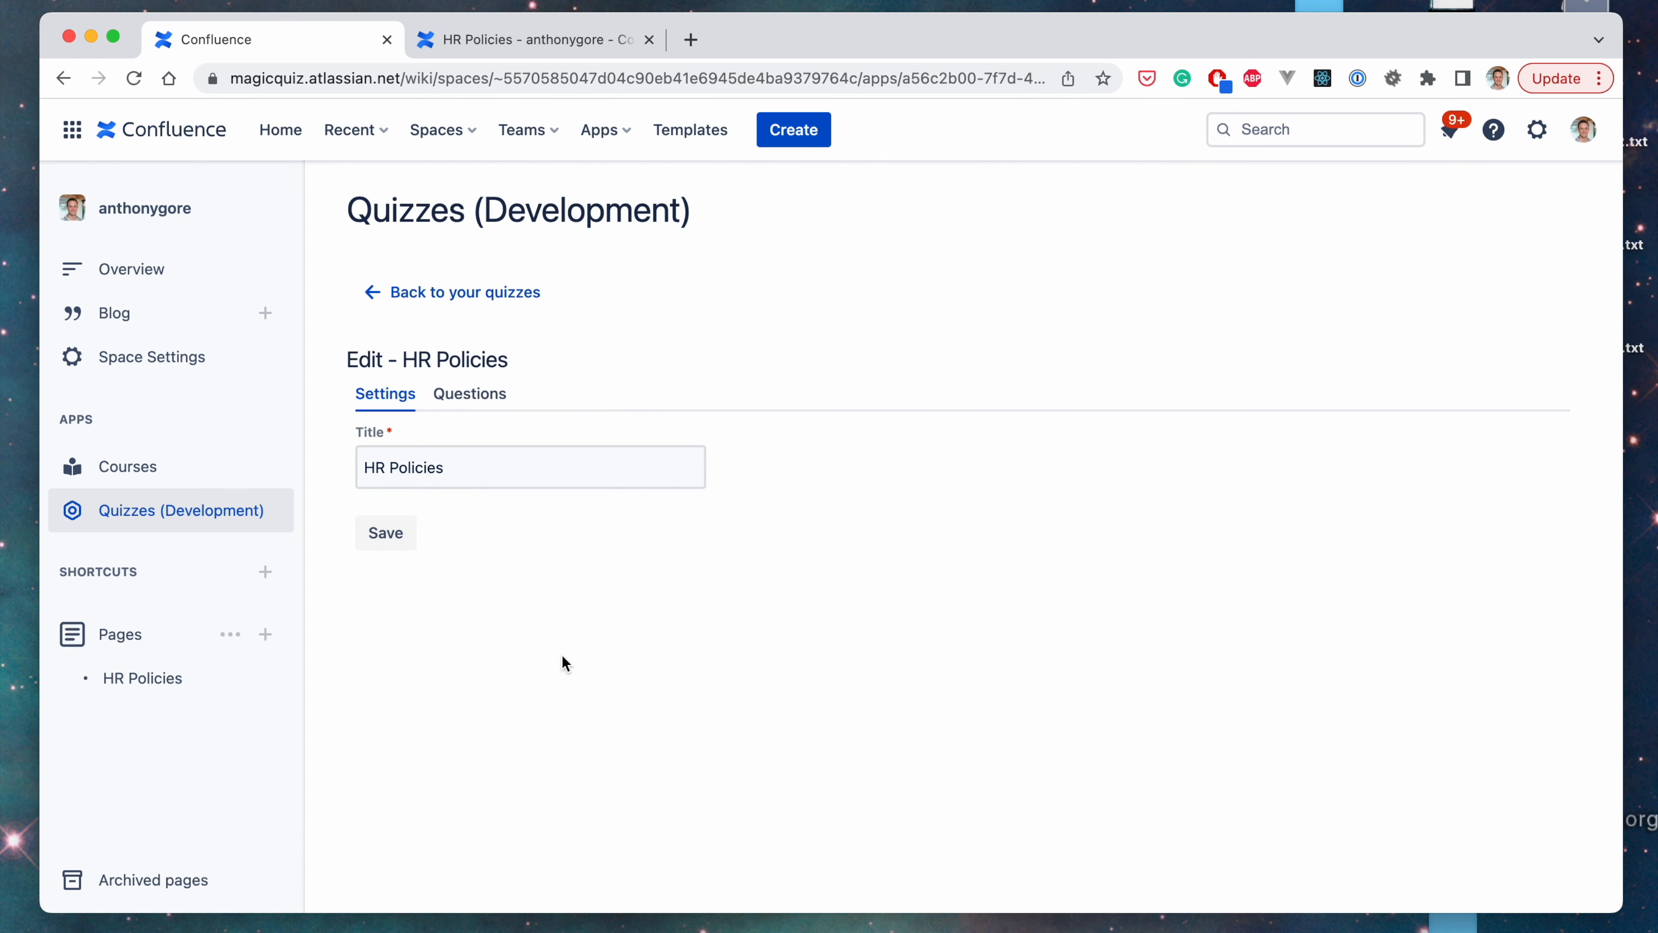
left_click(483, 469)
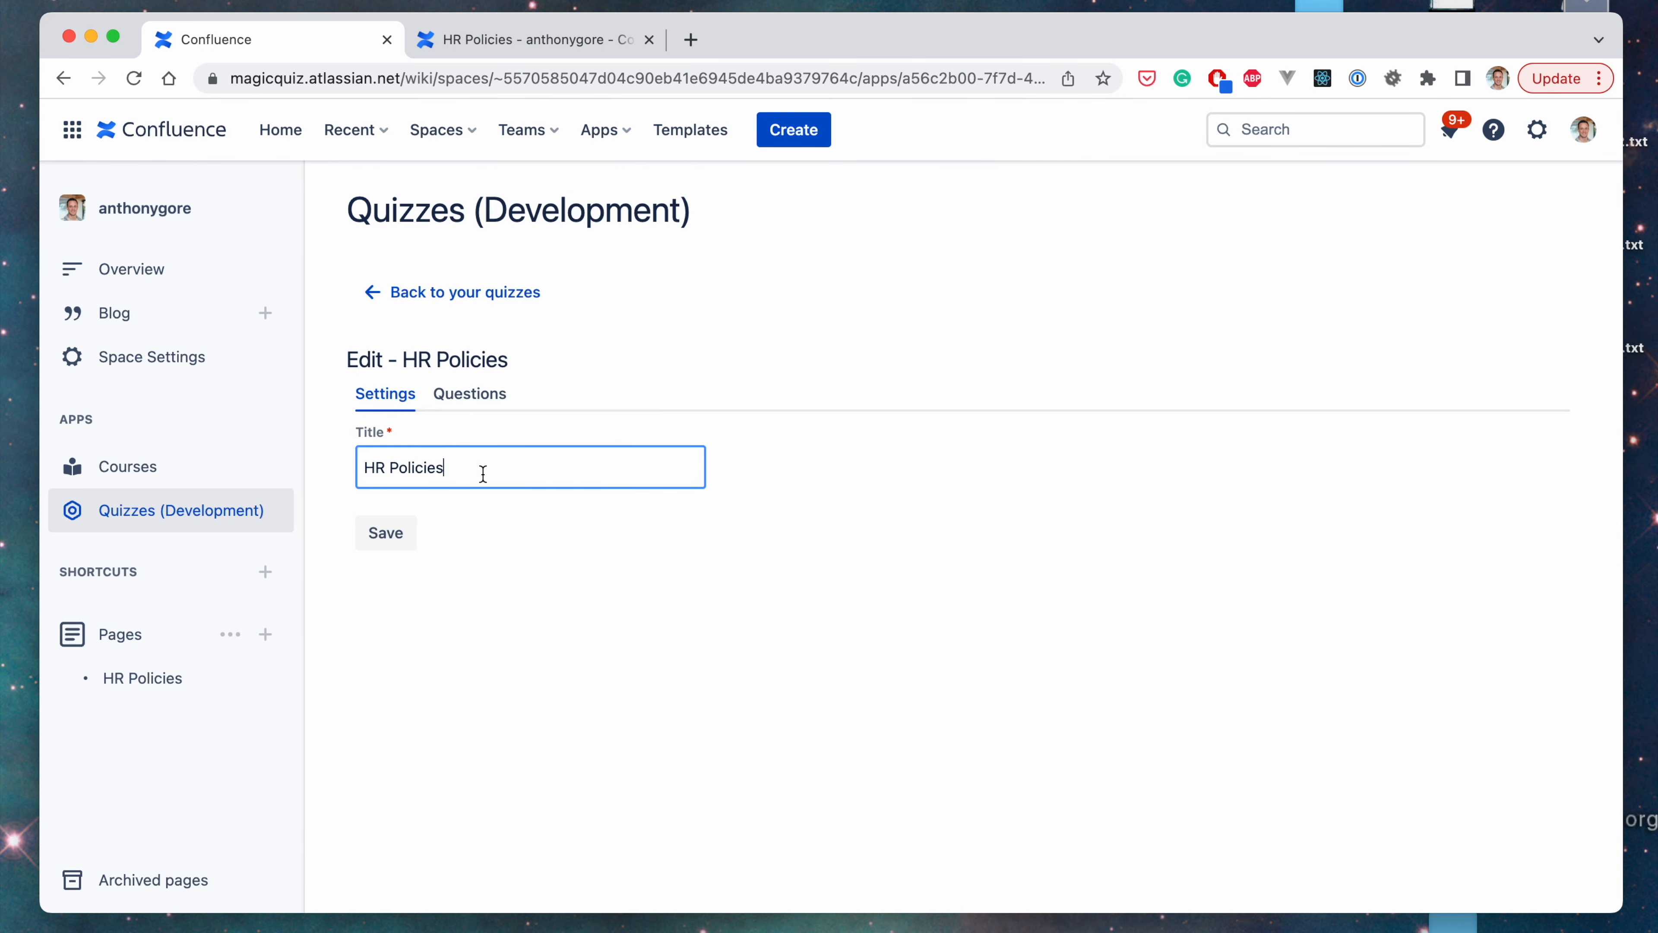
type("Quiz")
left_click(401, 546)
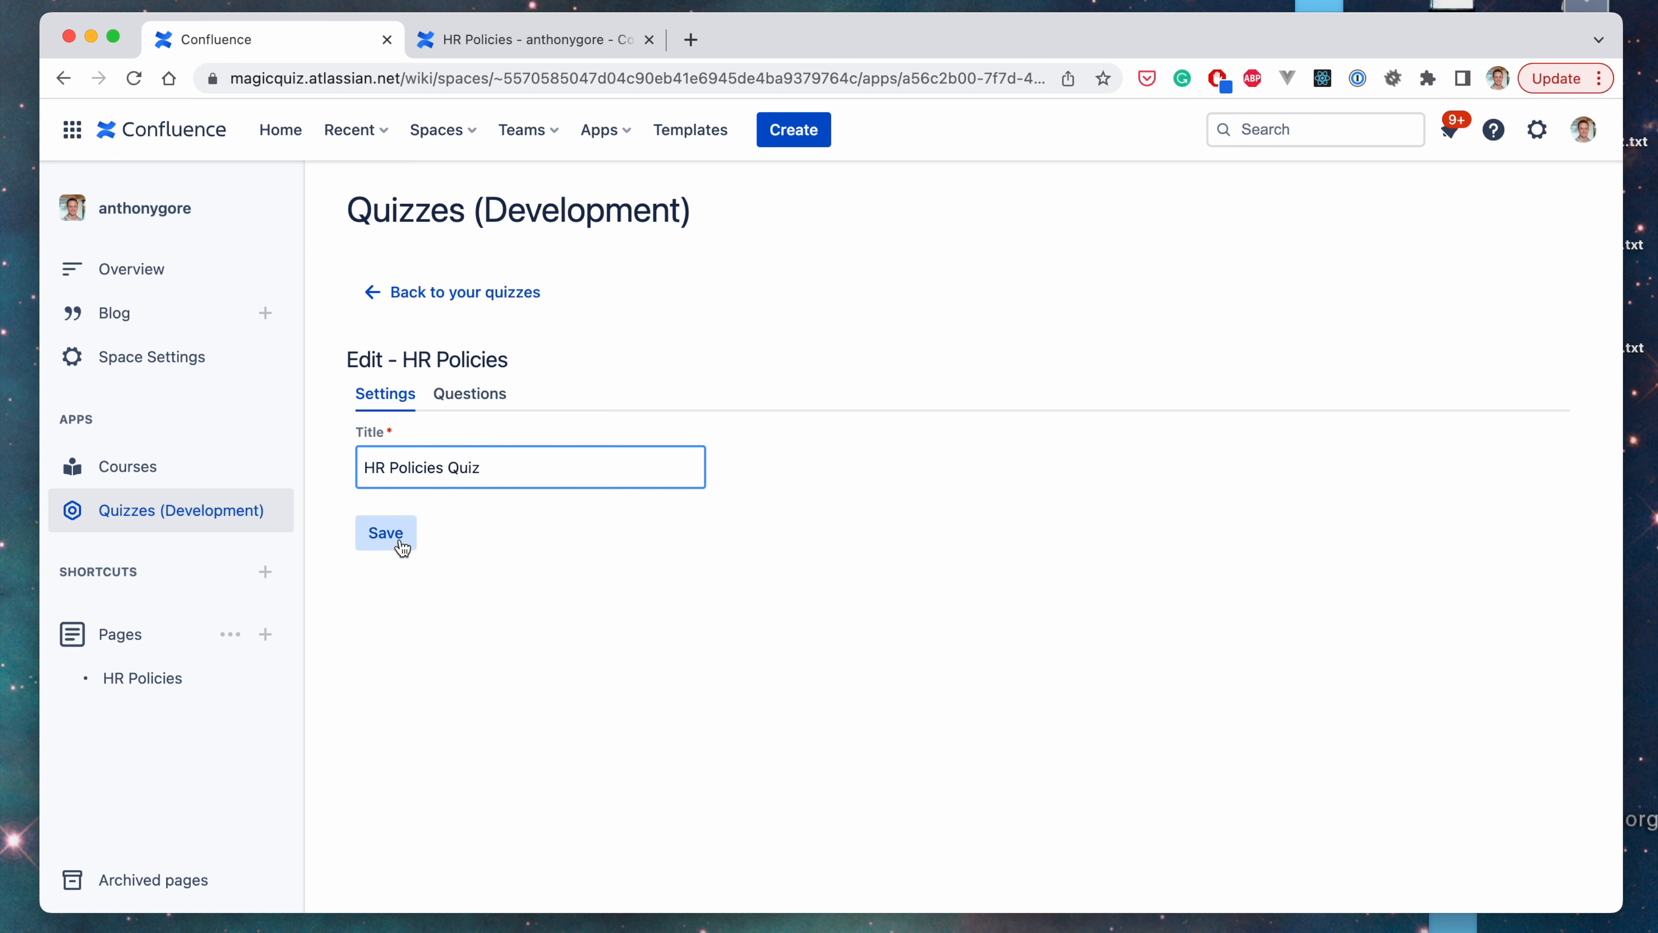
- Examine the quiz's question list and the editable fields of the question about unpaid leave of absence
left_click(451, 402)
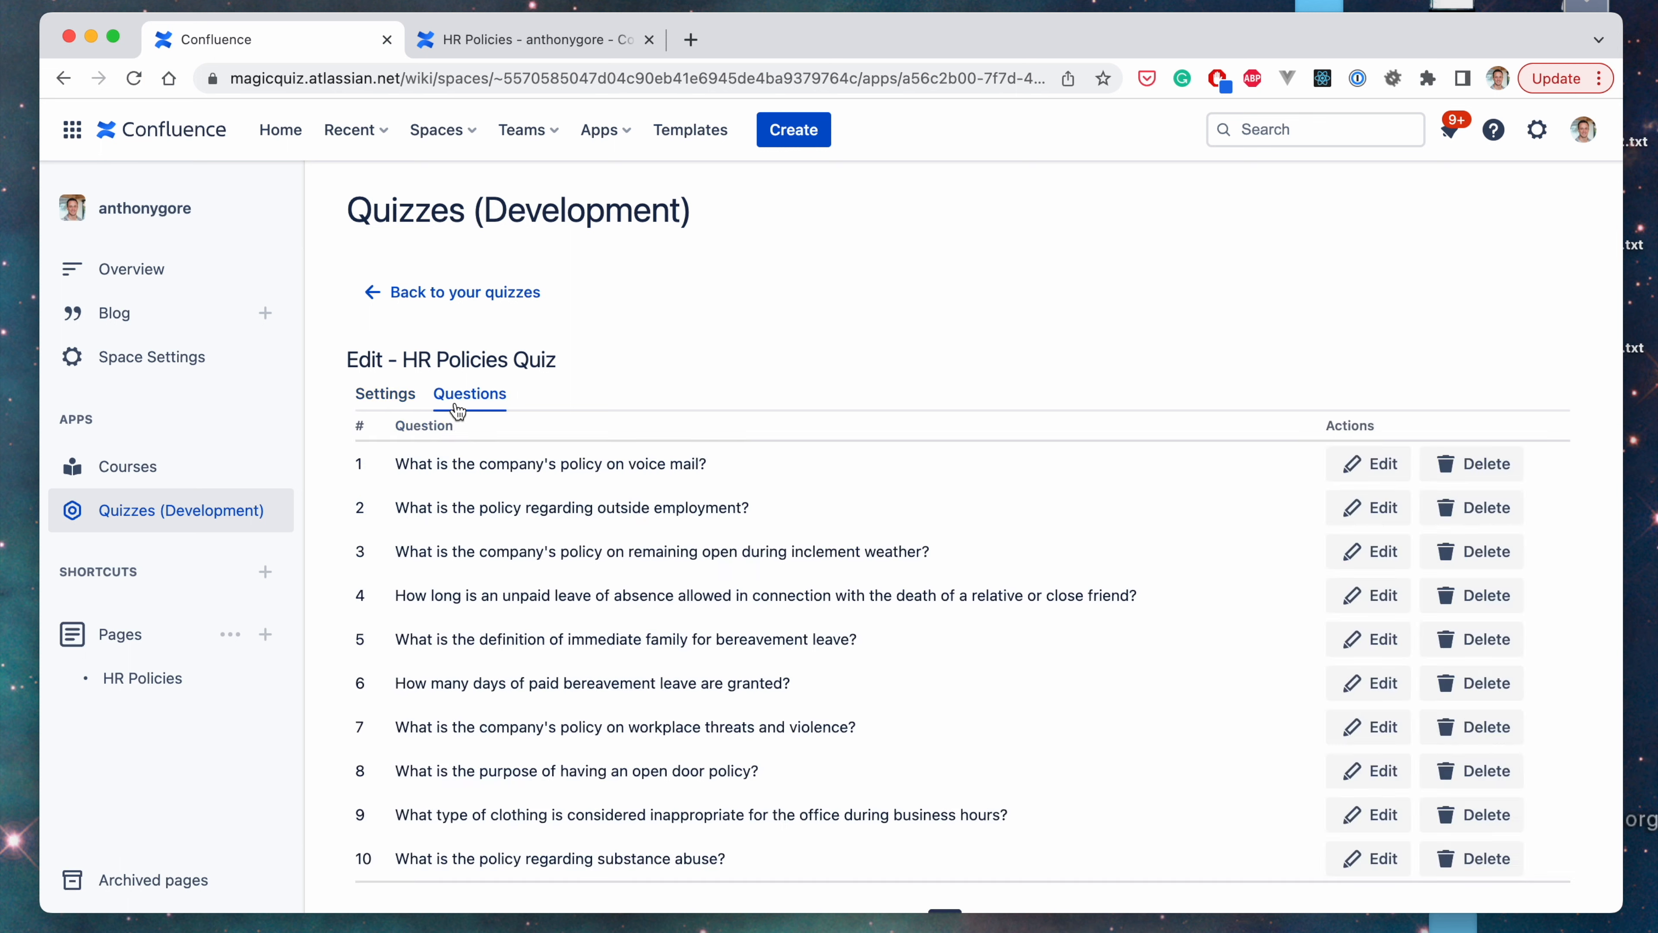
scroll(556, 510, "down", 2)
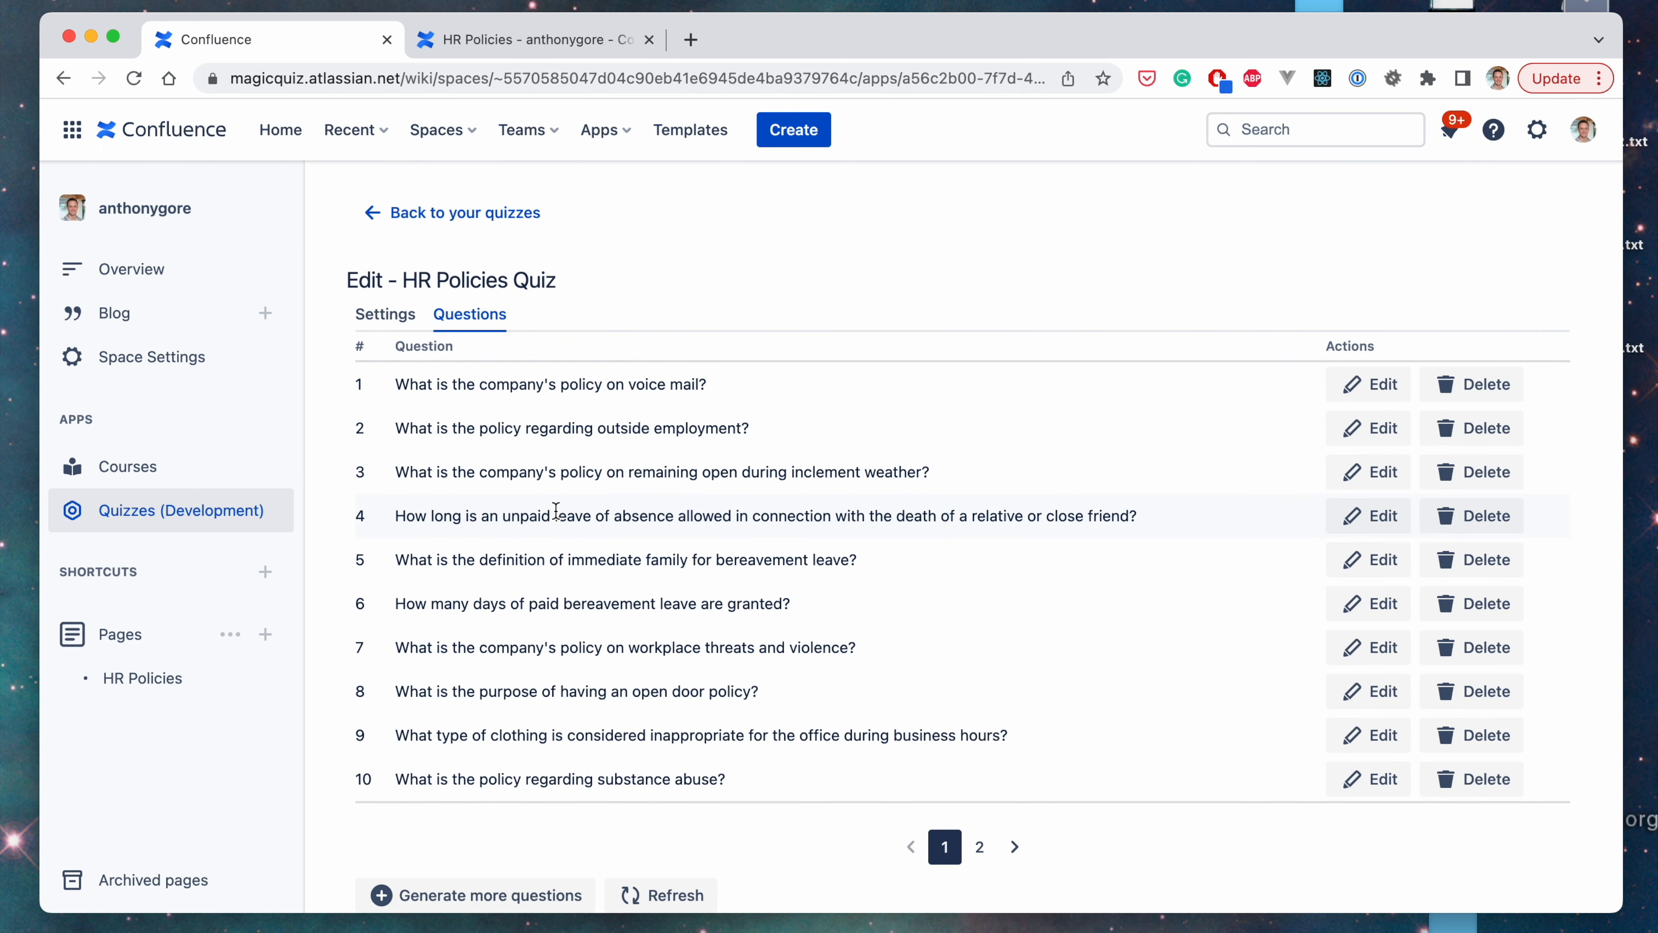
scroll(574, 581, "up", 1)
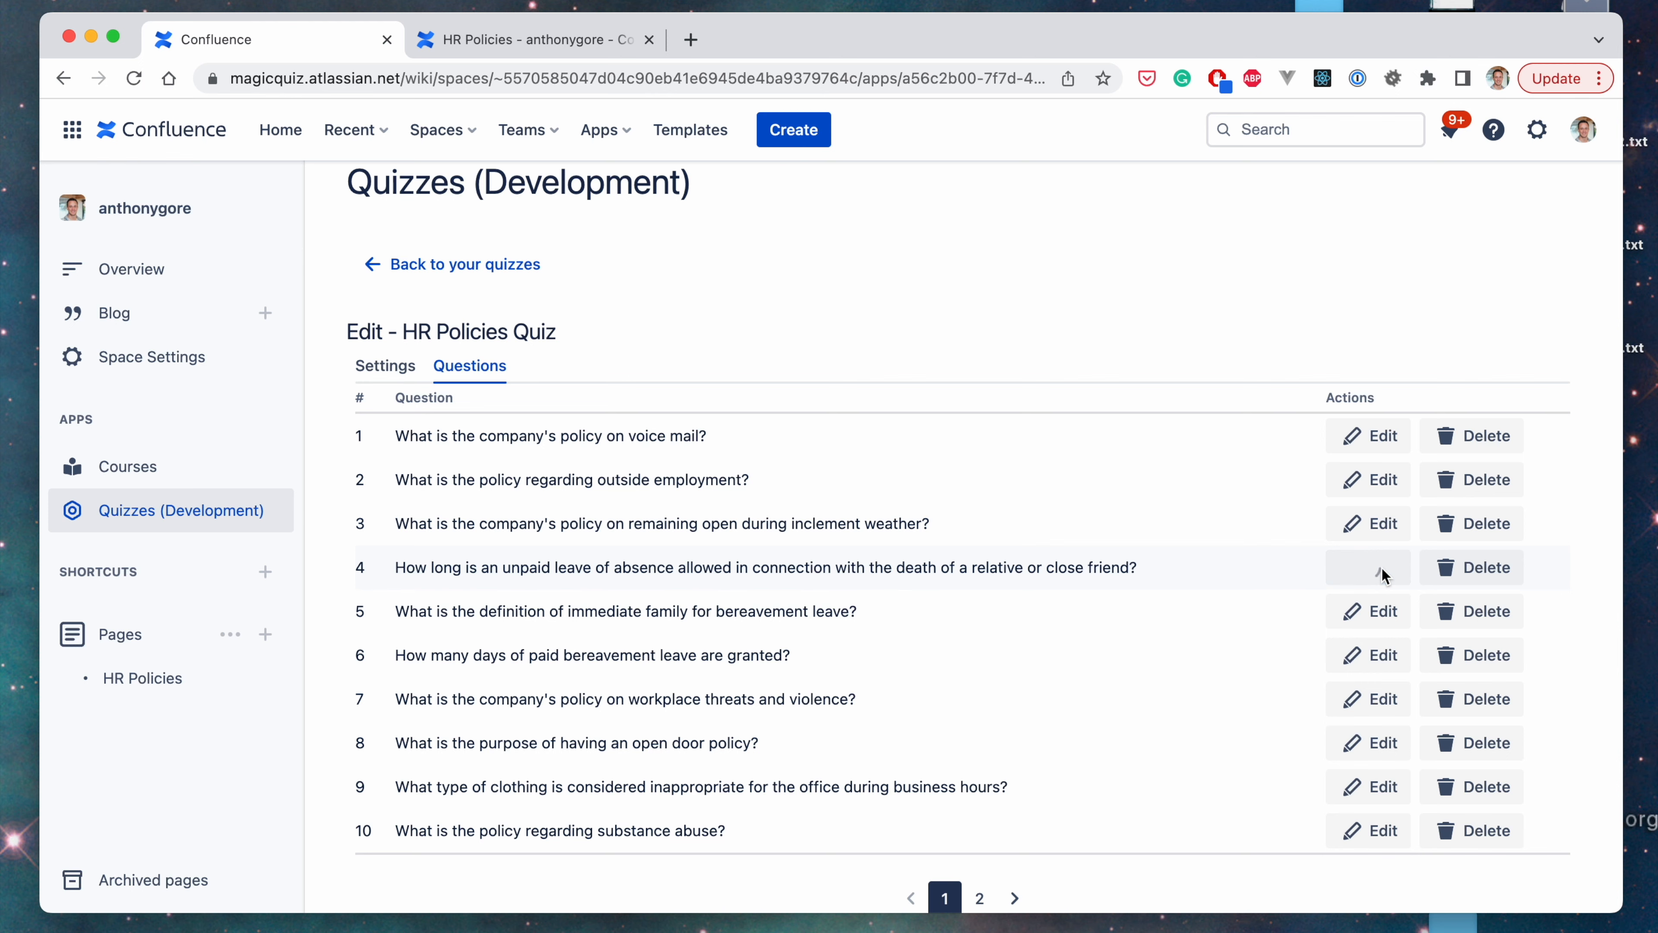
left_click(1383, 572)
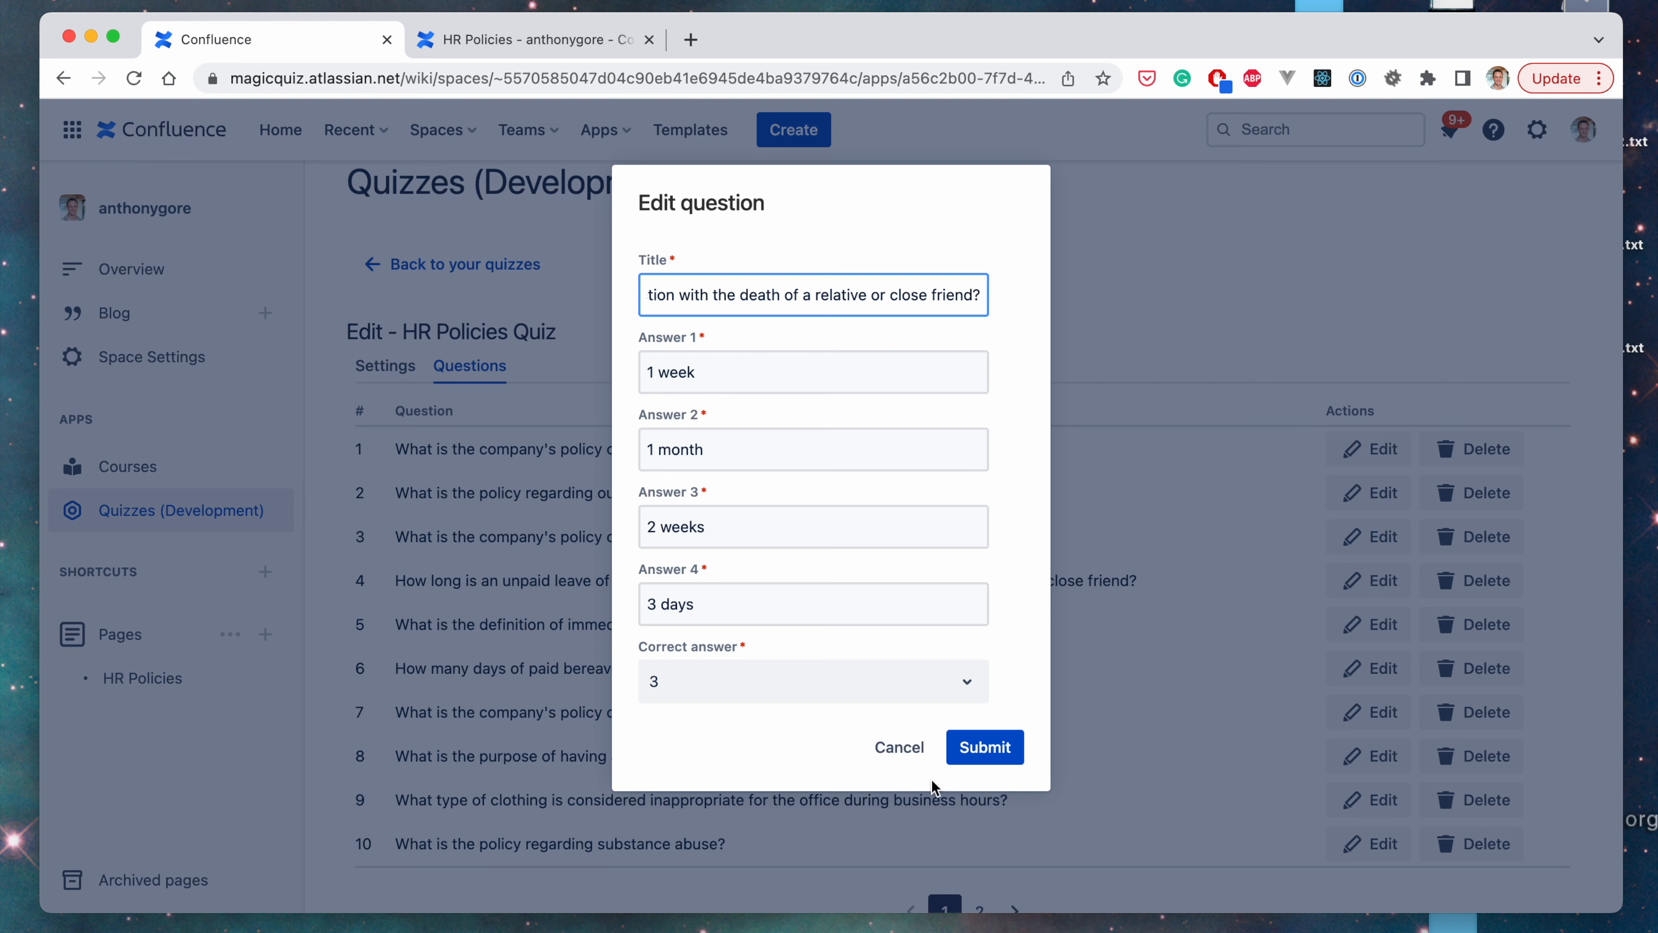
left_click(903, 751)
- Examine the page choices offered for generating more questions for the quiz, leaving without adding any
scroll(1371, 683, "down", 1)
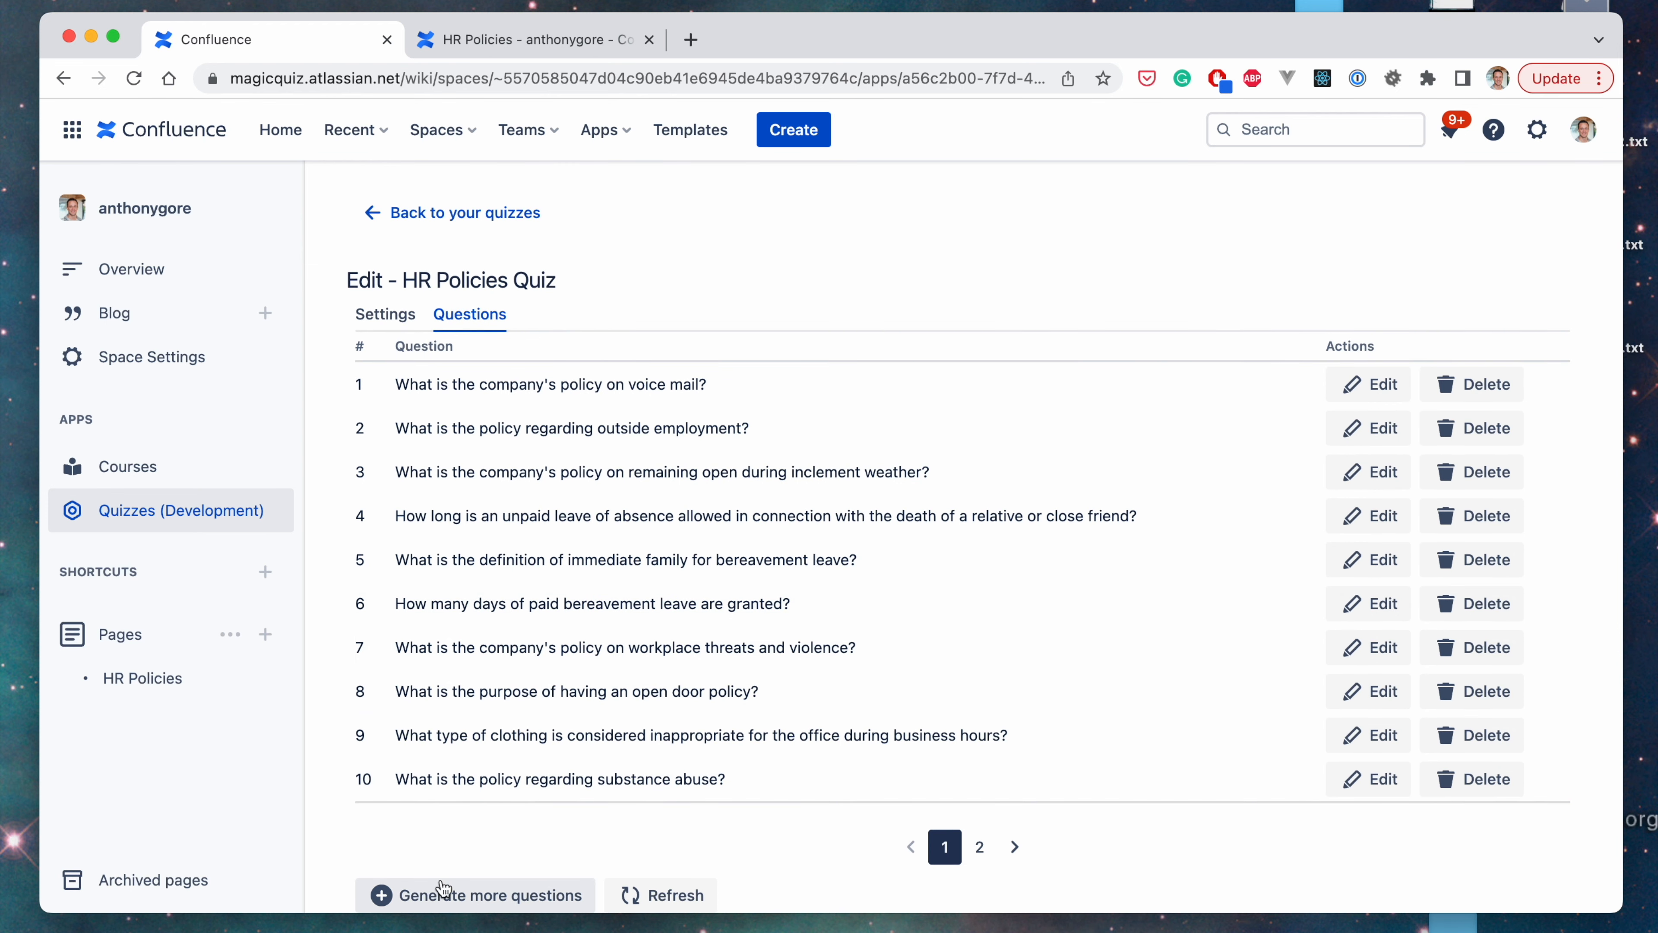
left_click(443, 900)
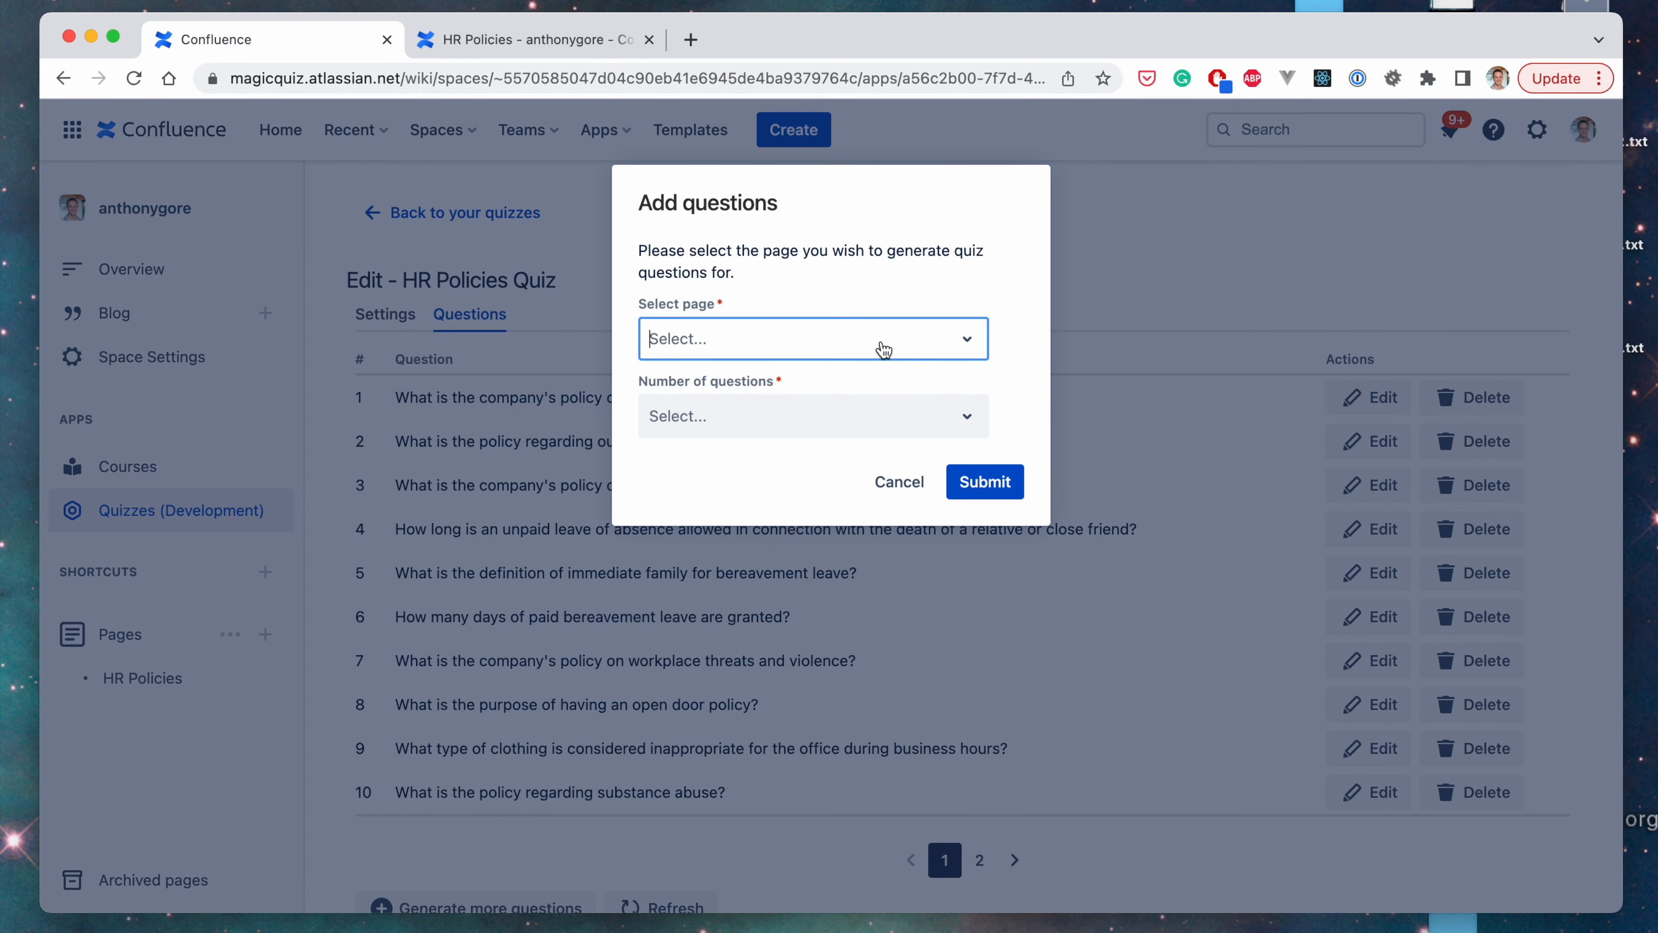
left_click(884, 349)
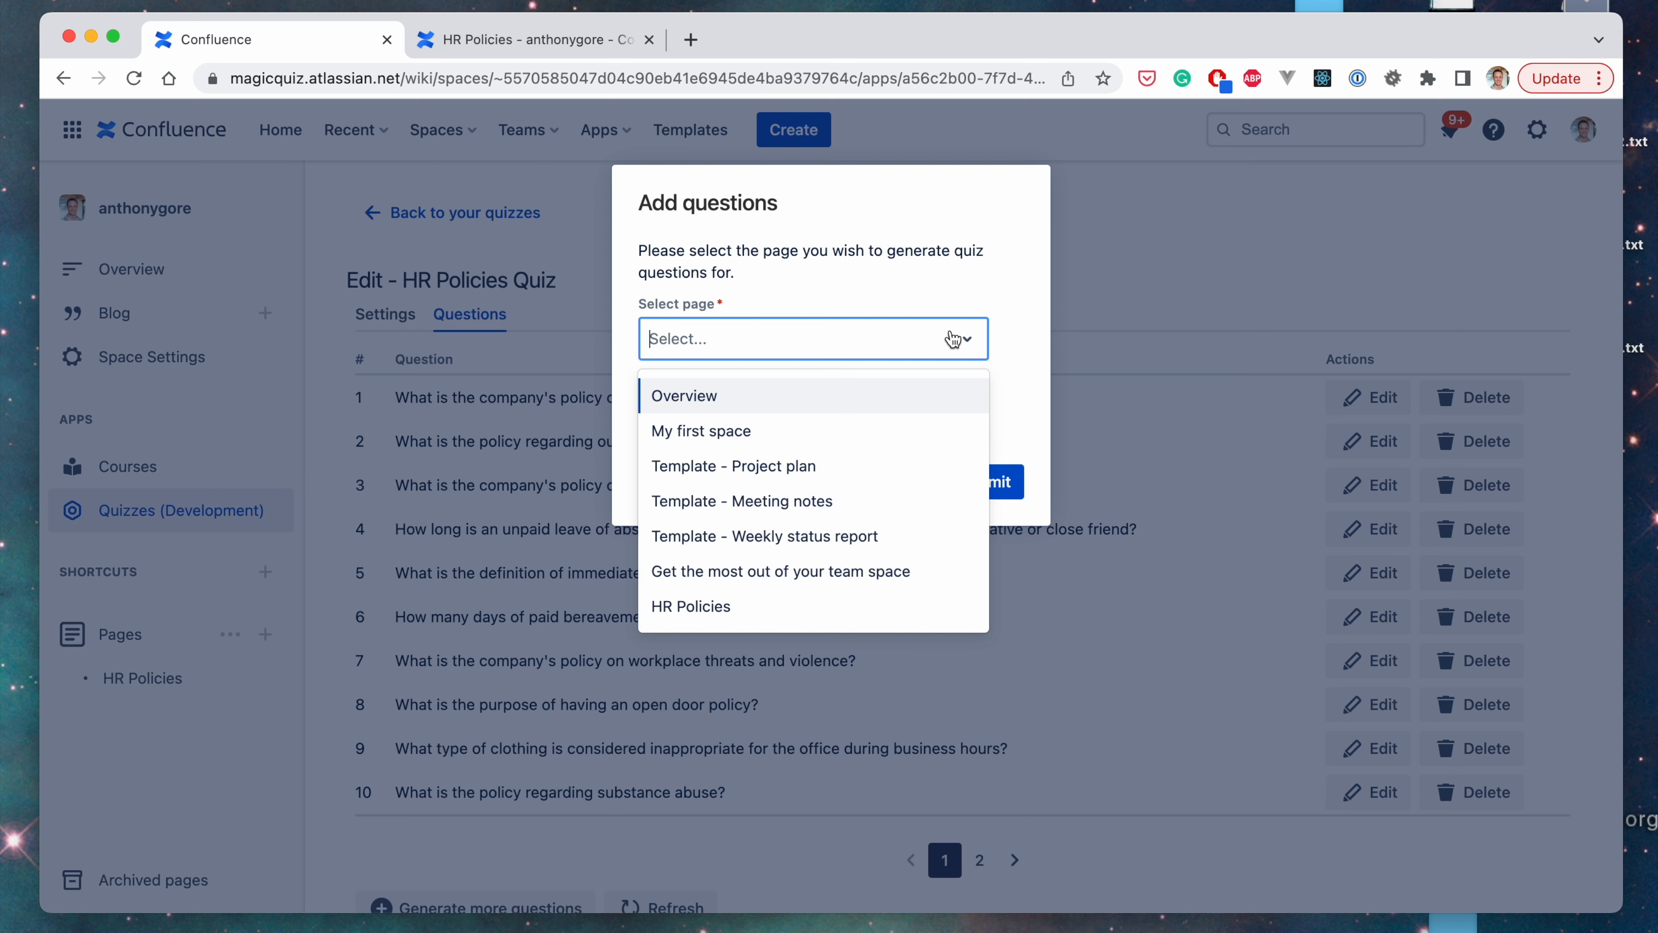
left_click(965, 340)
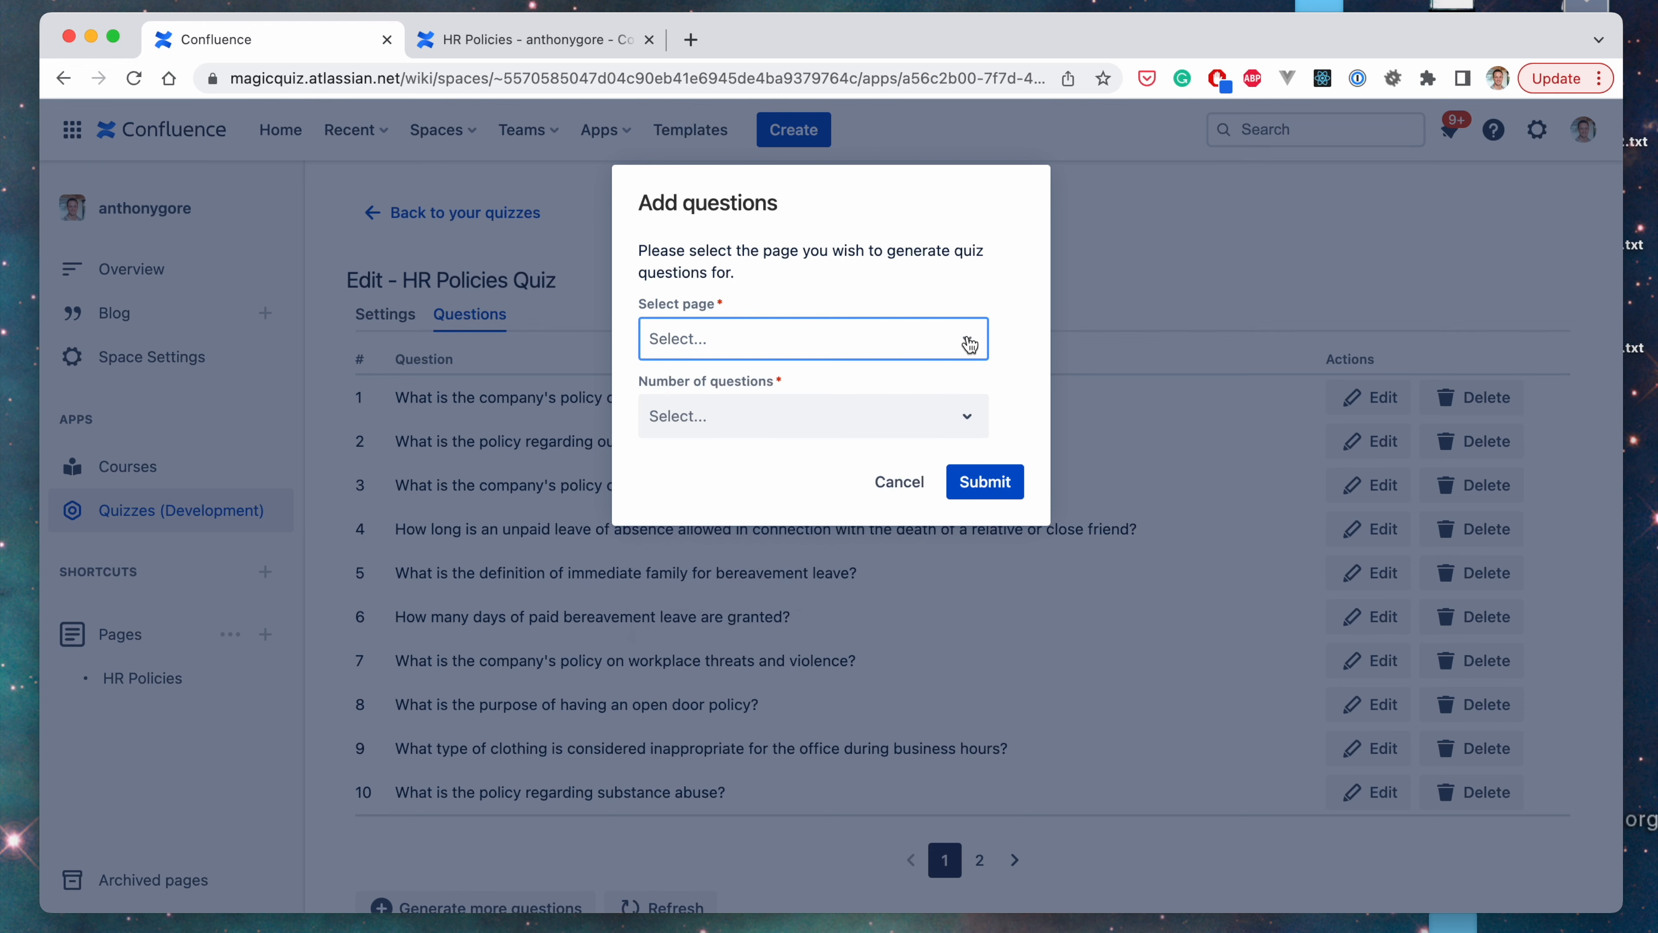
left_click(907, 481)
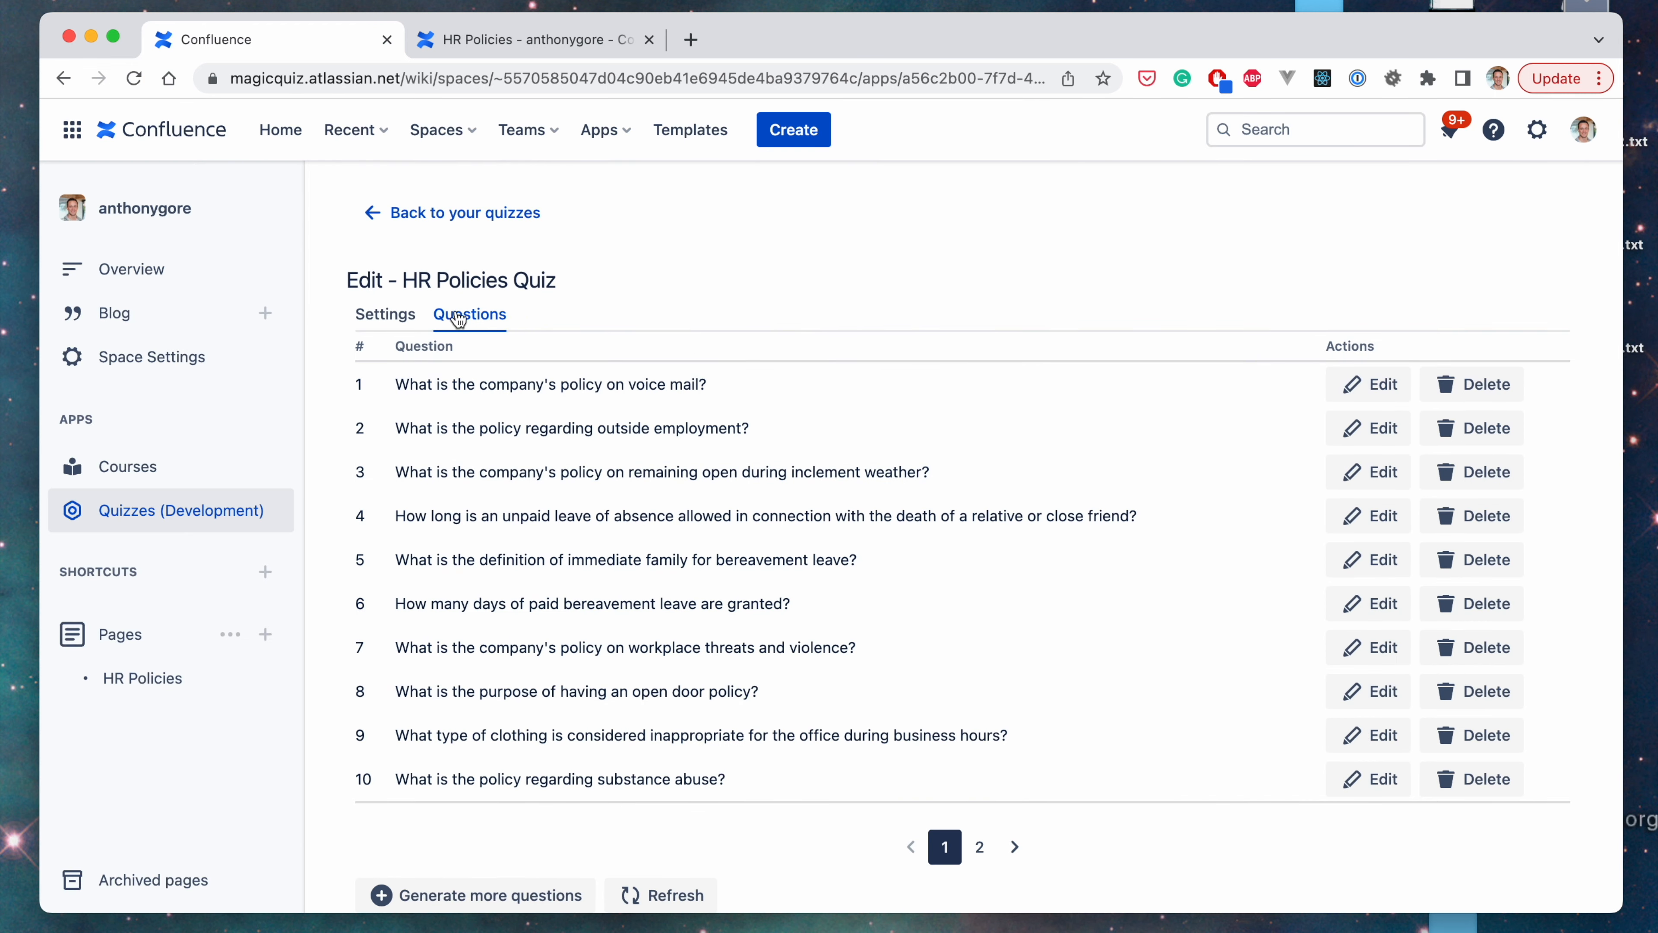
- Assign the HR Policies Quiz to your own user account with due date 05/26/2023 and show the quizzes assigned to you
left_click(425, 213)
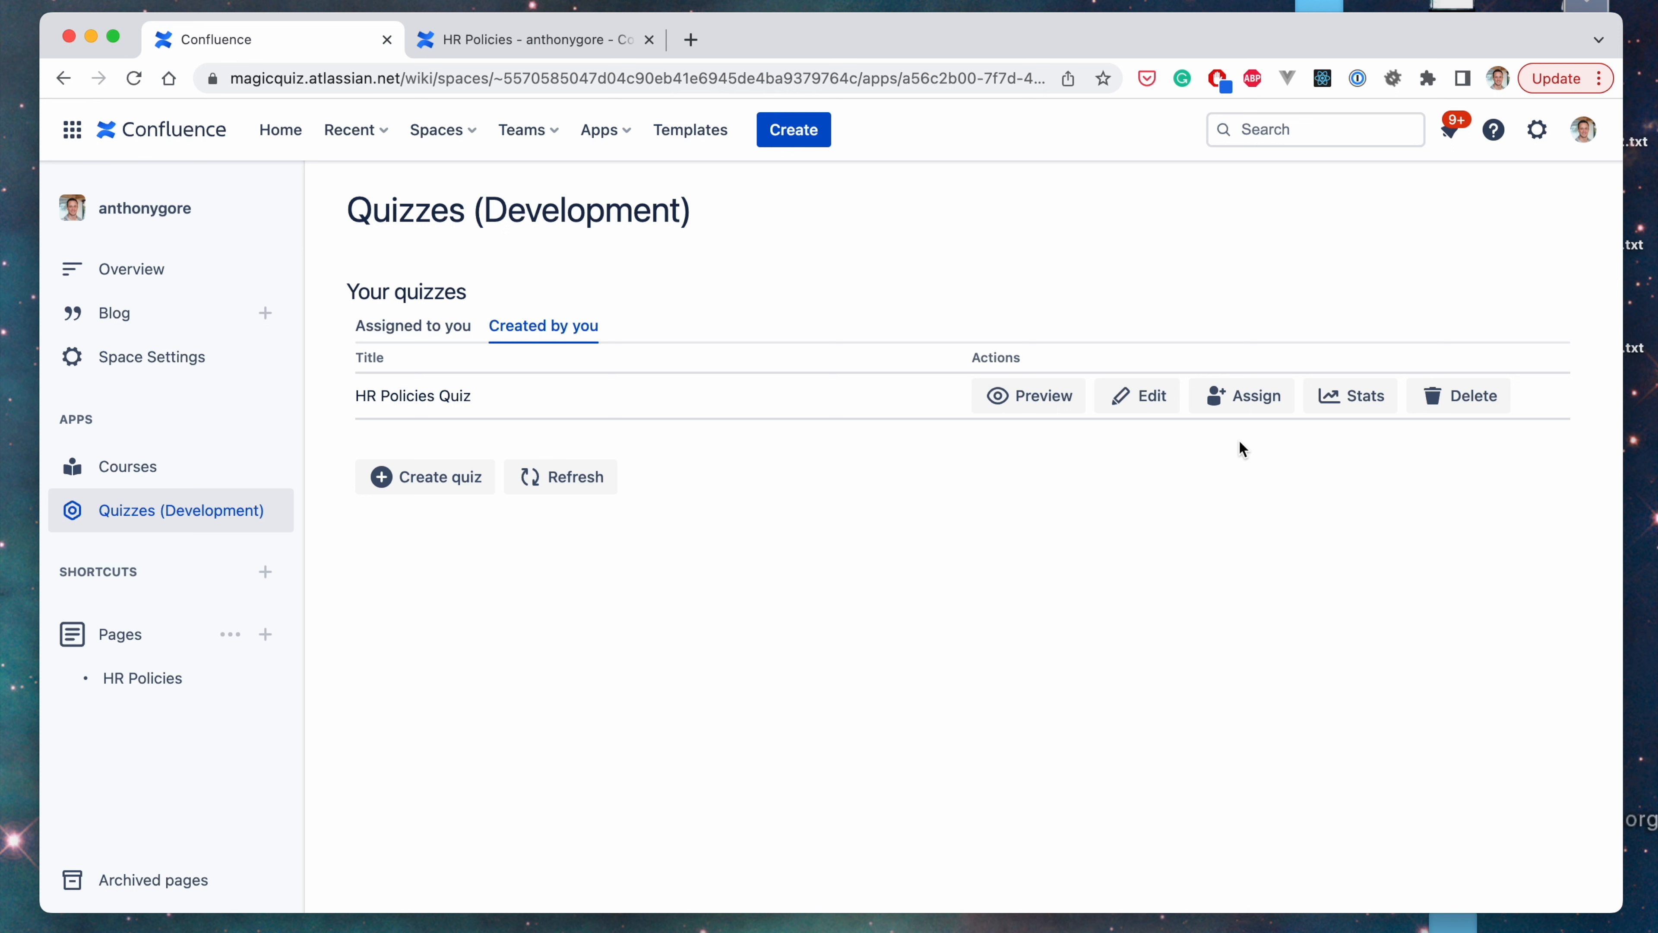
left_click(1240, 396)
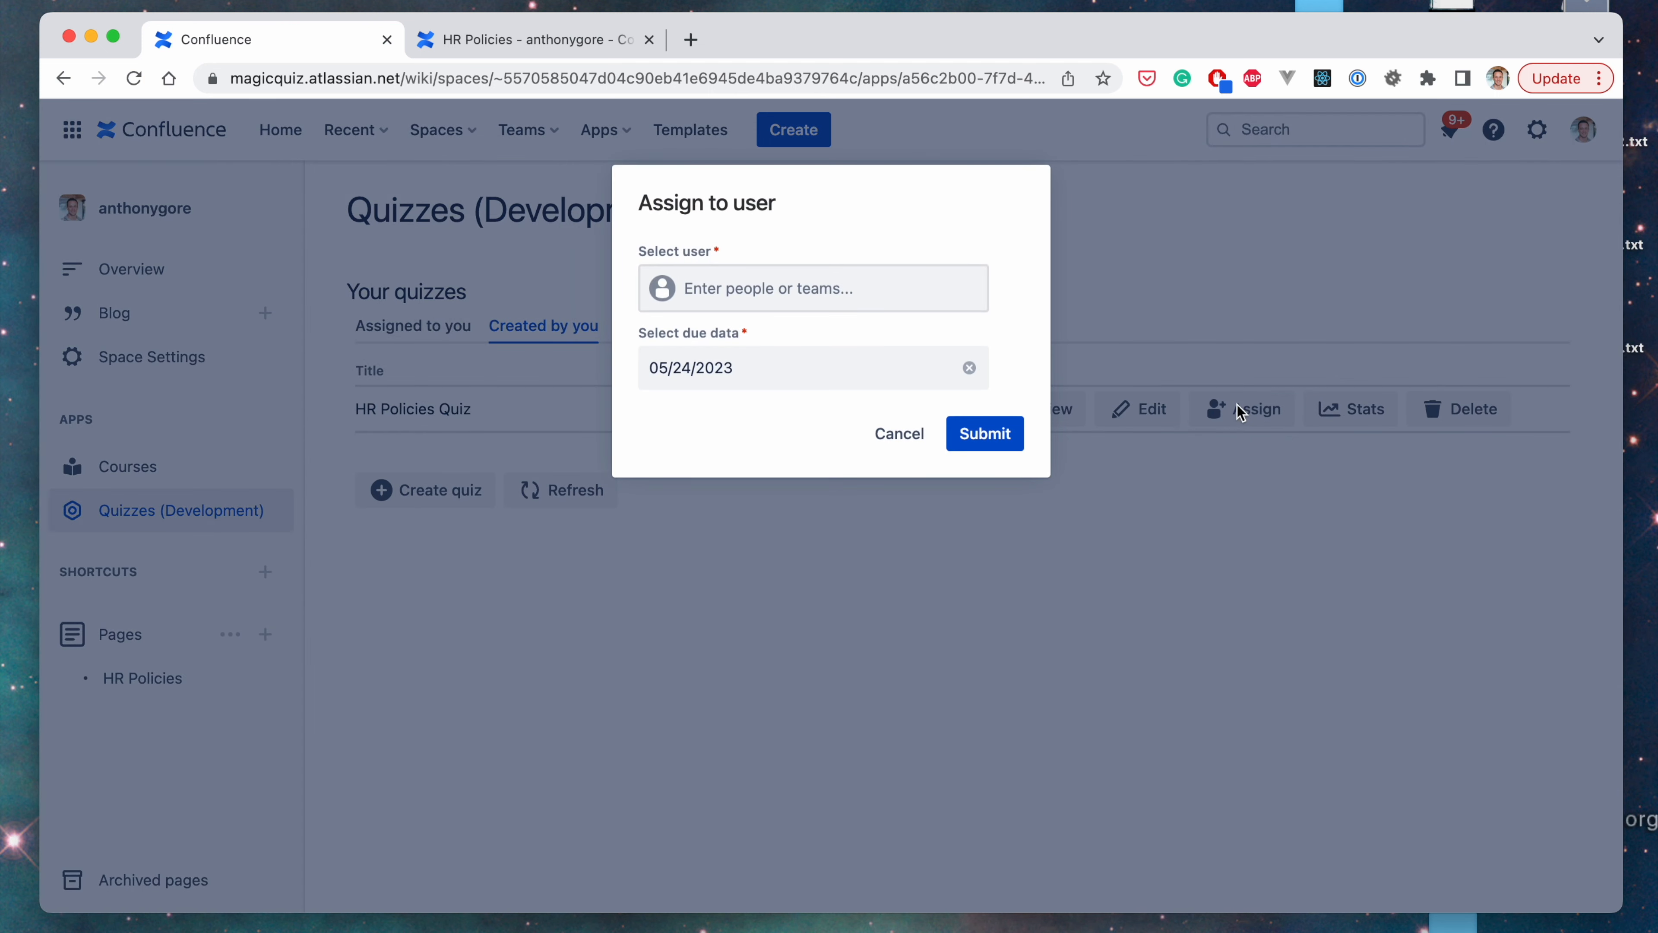
left_click(836, 302)
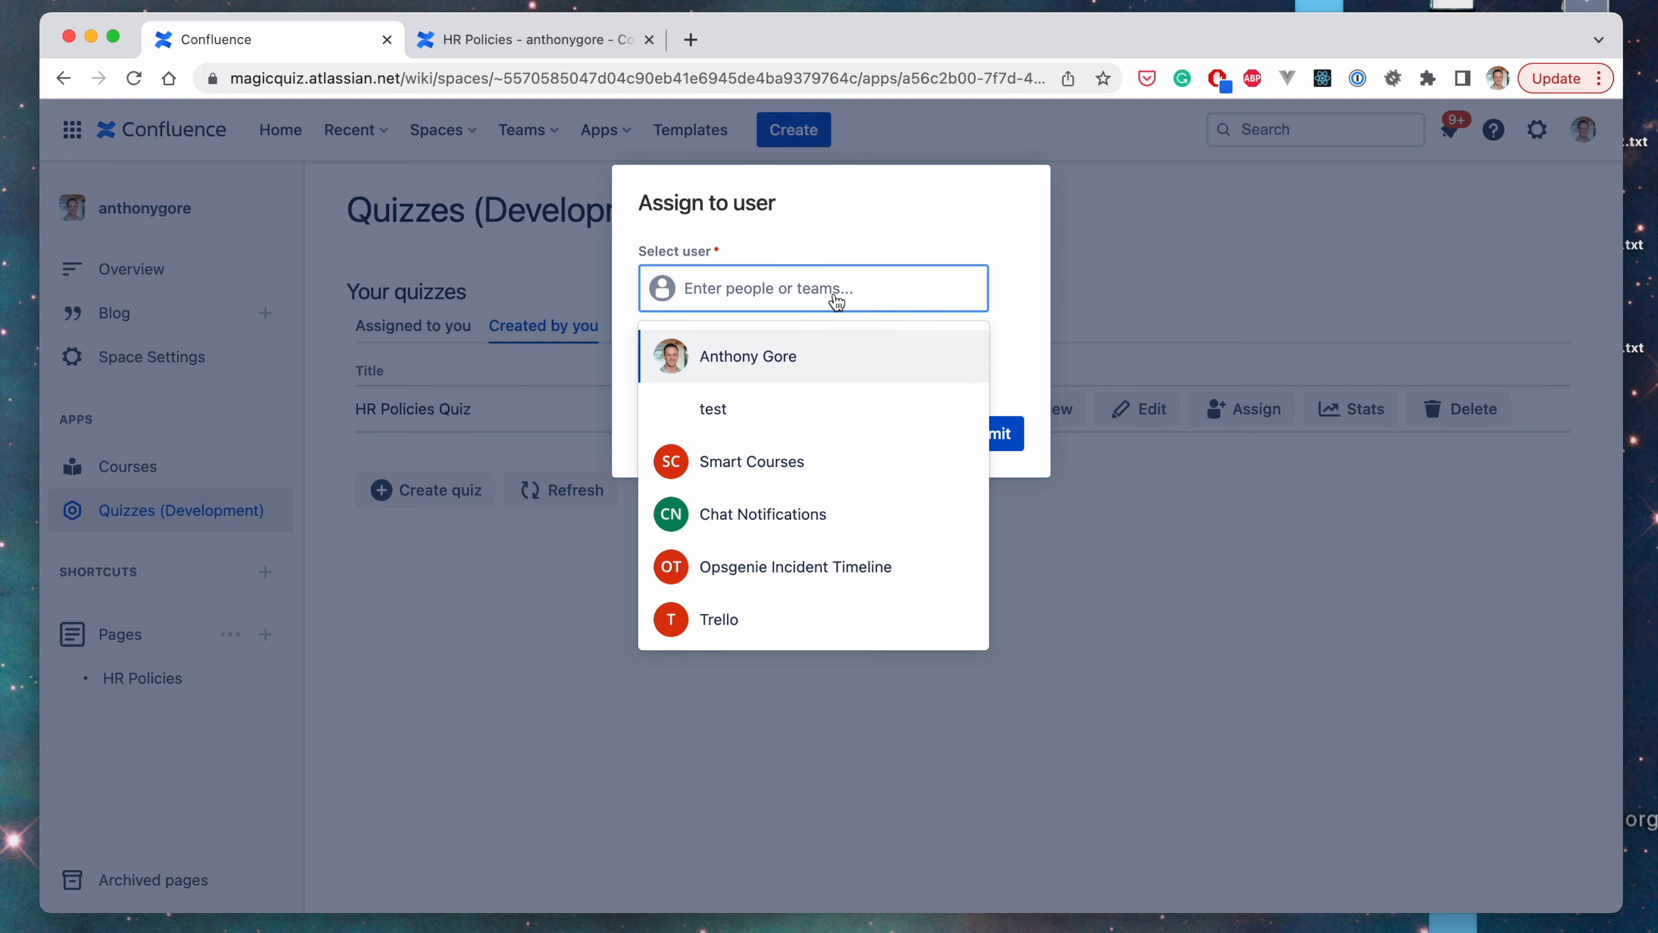
left_click(784, 367)
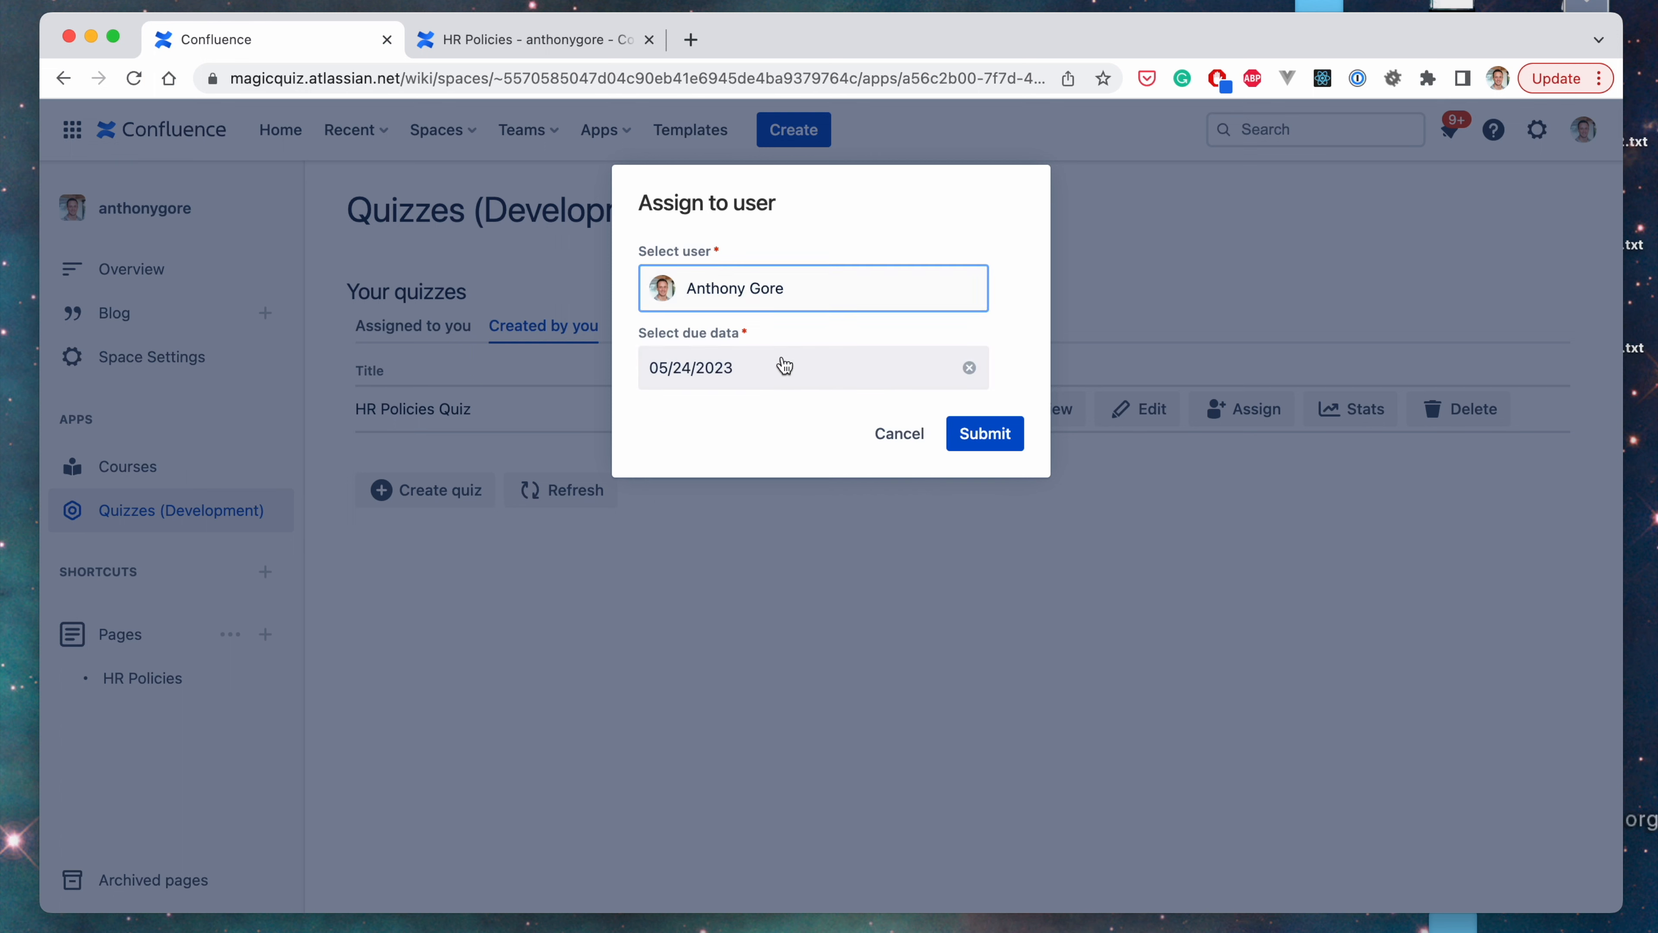
left_click(750, 371)
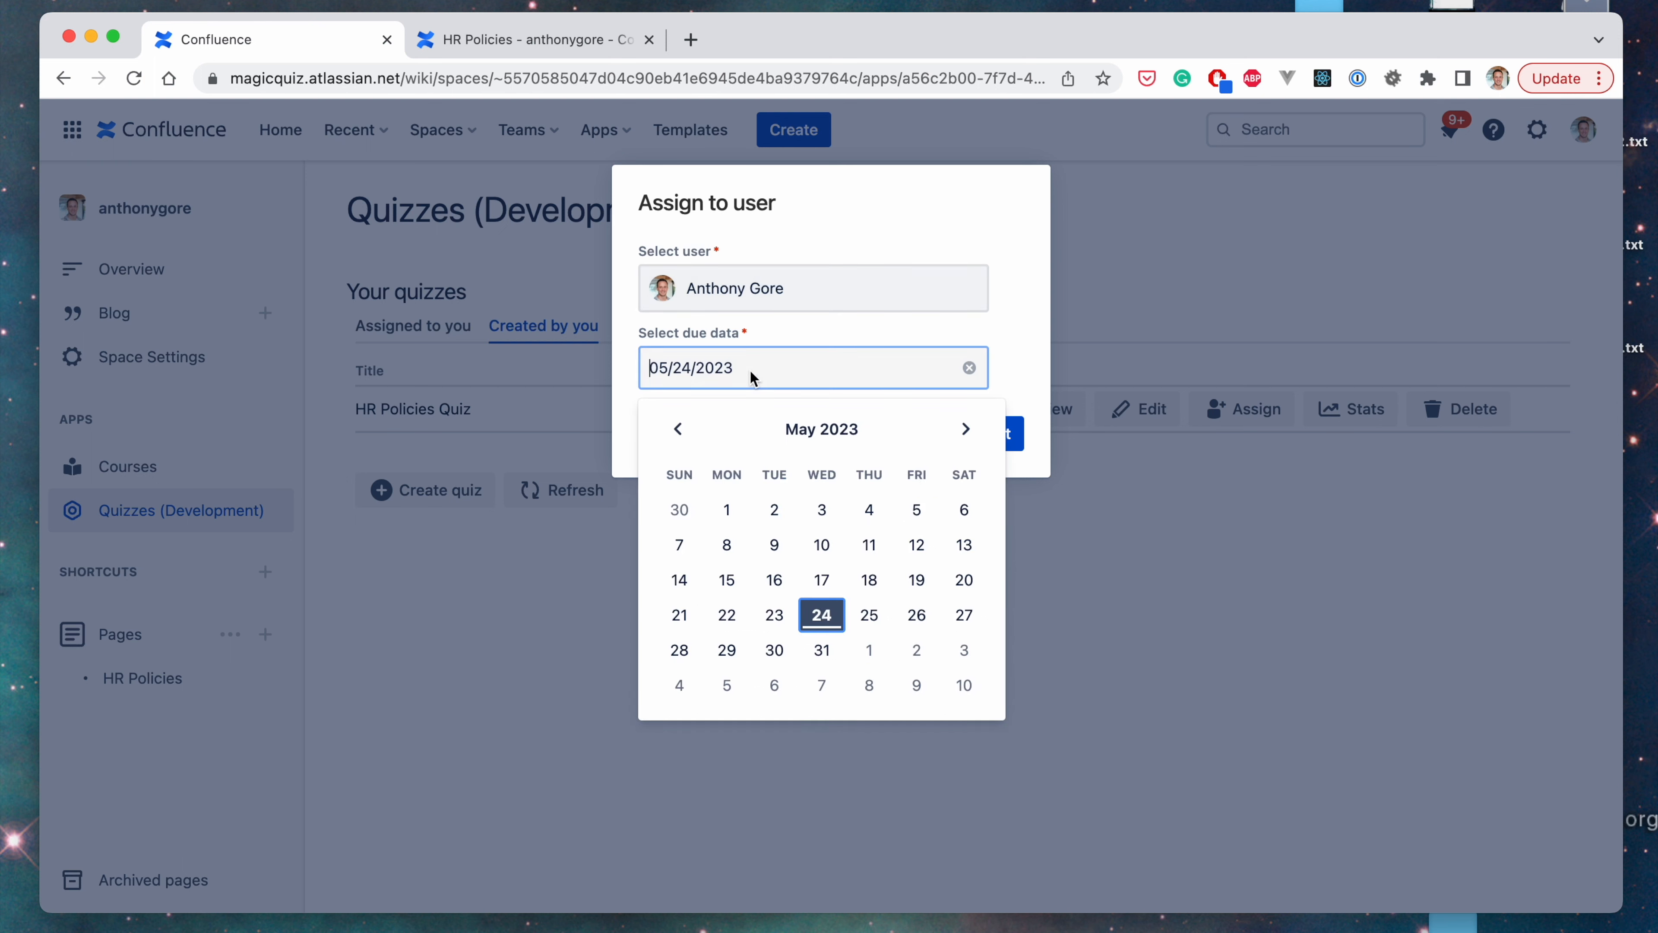
left_click(917, 617)
left_click(993, 435)
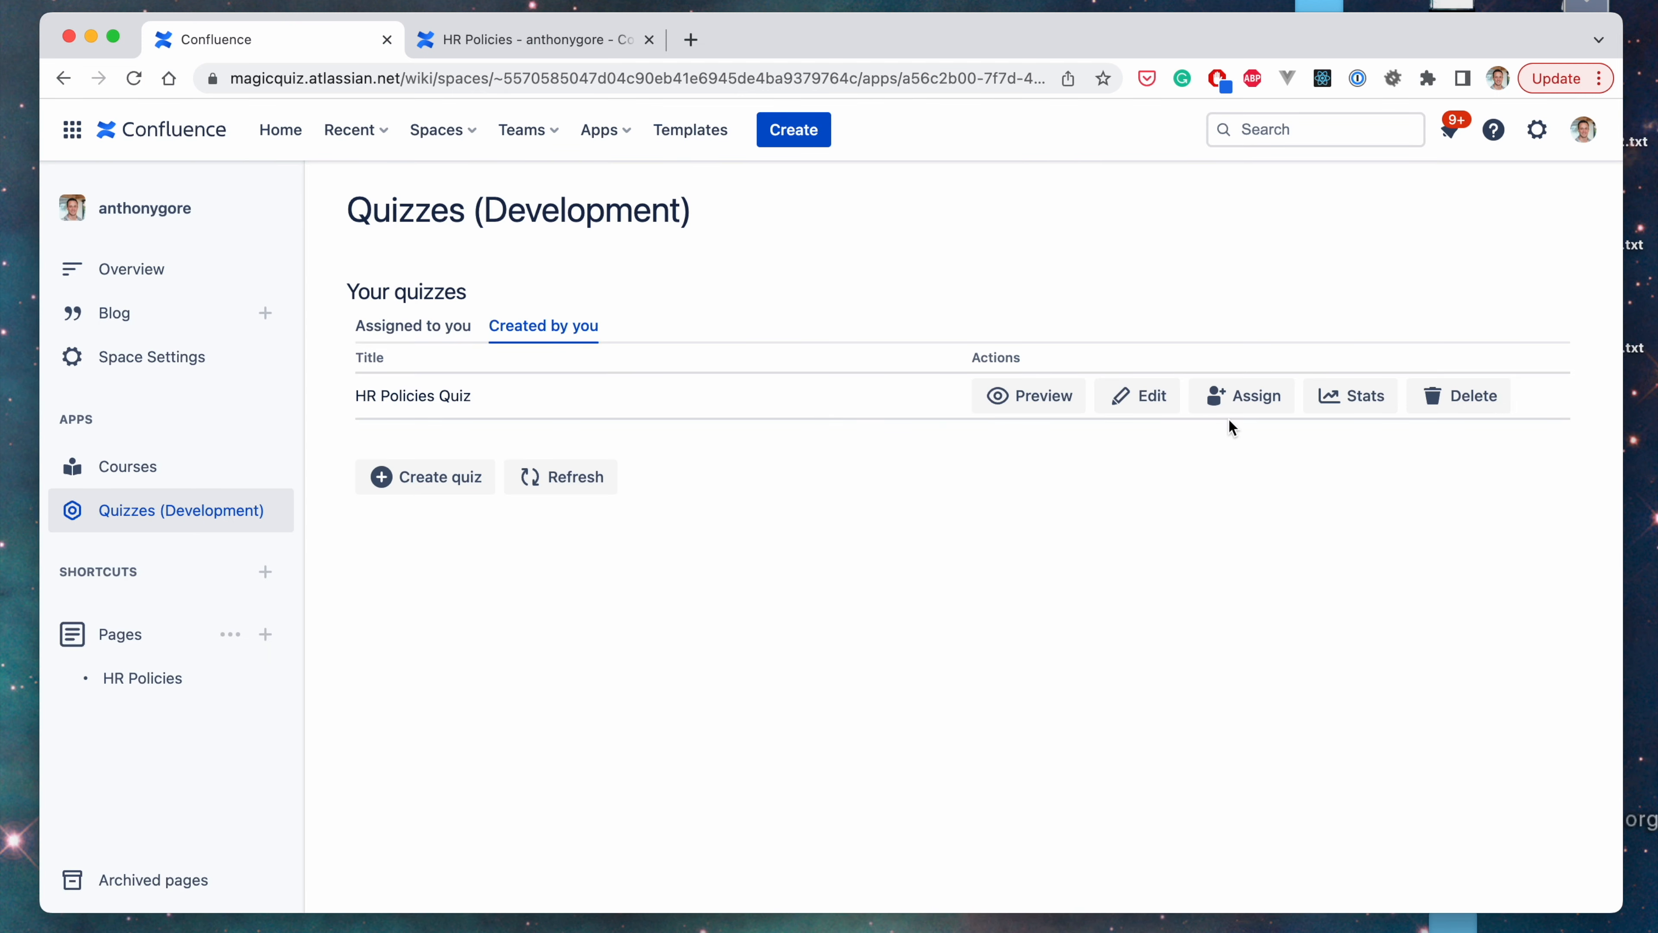
left_click(411, 330)
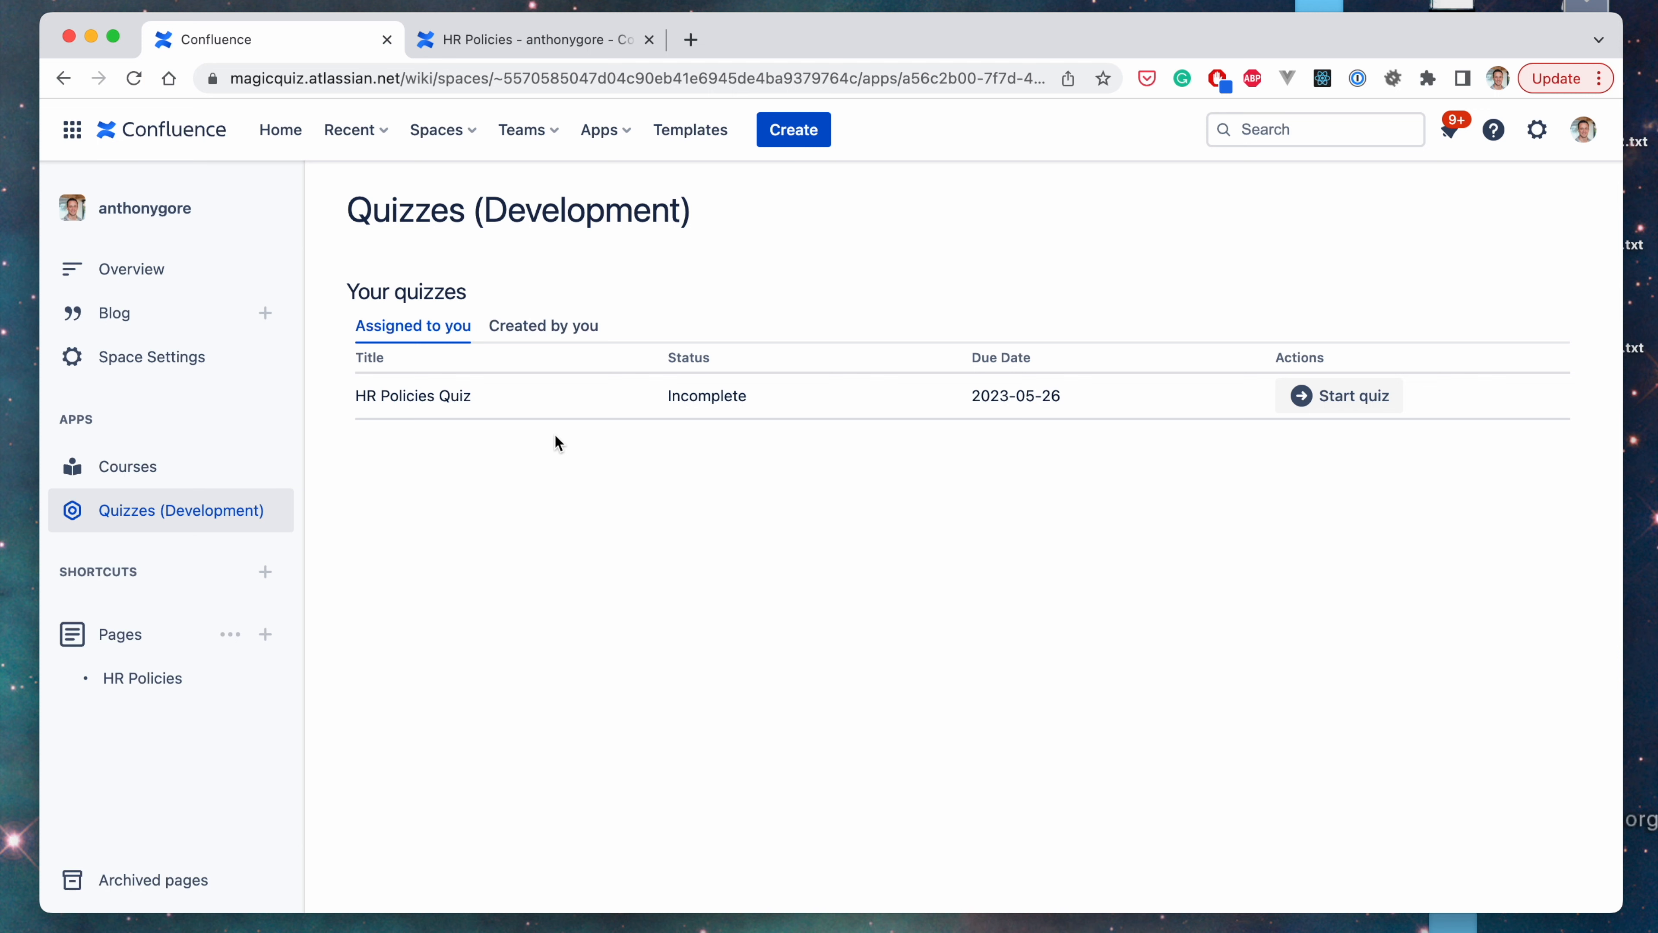
- Start the HR Policies Quiz, answering voice mail with "Employees are not responsible for protecting access to messages" and outside employment with "Allowed only for senior employees"
left_click(1352, 400)
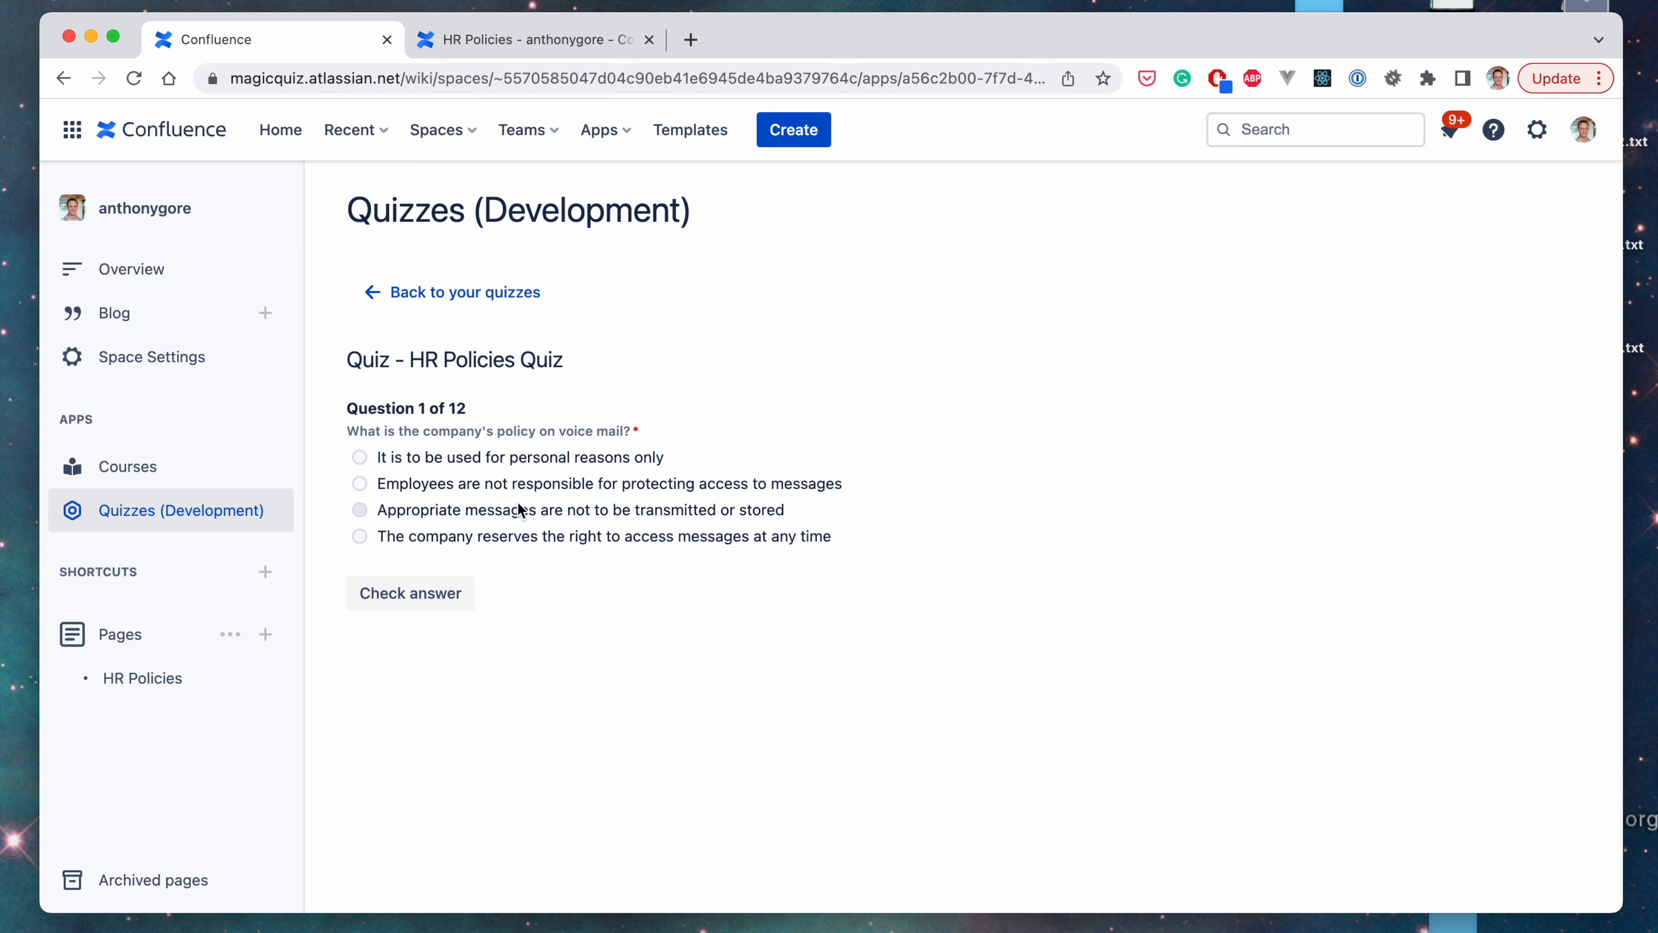
left_click(510, 481)
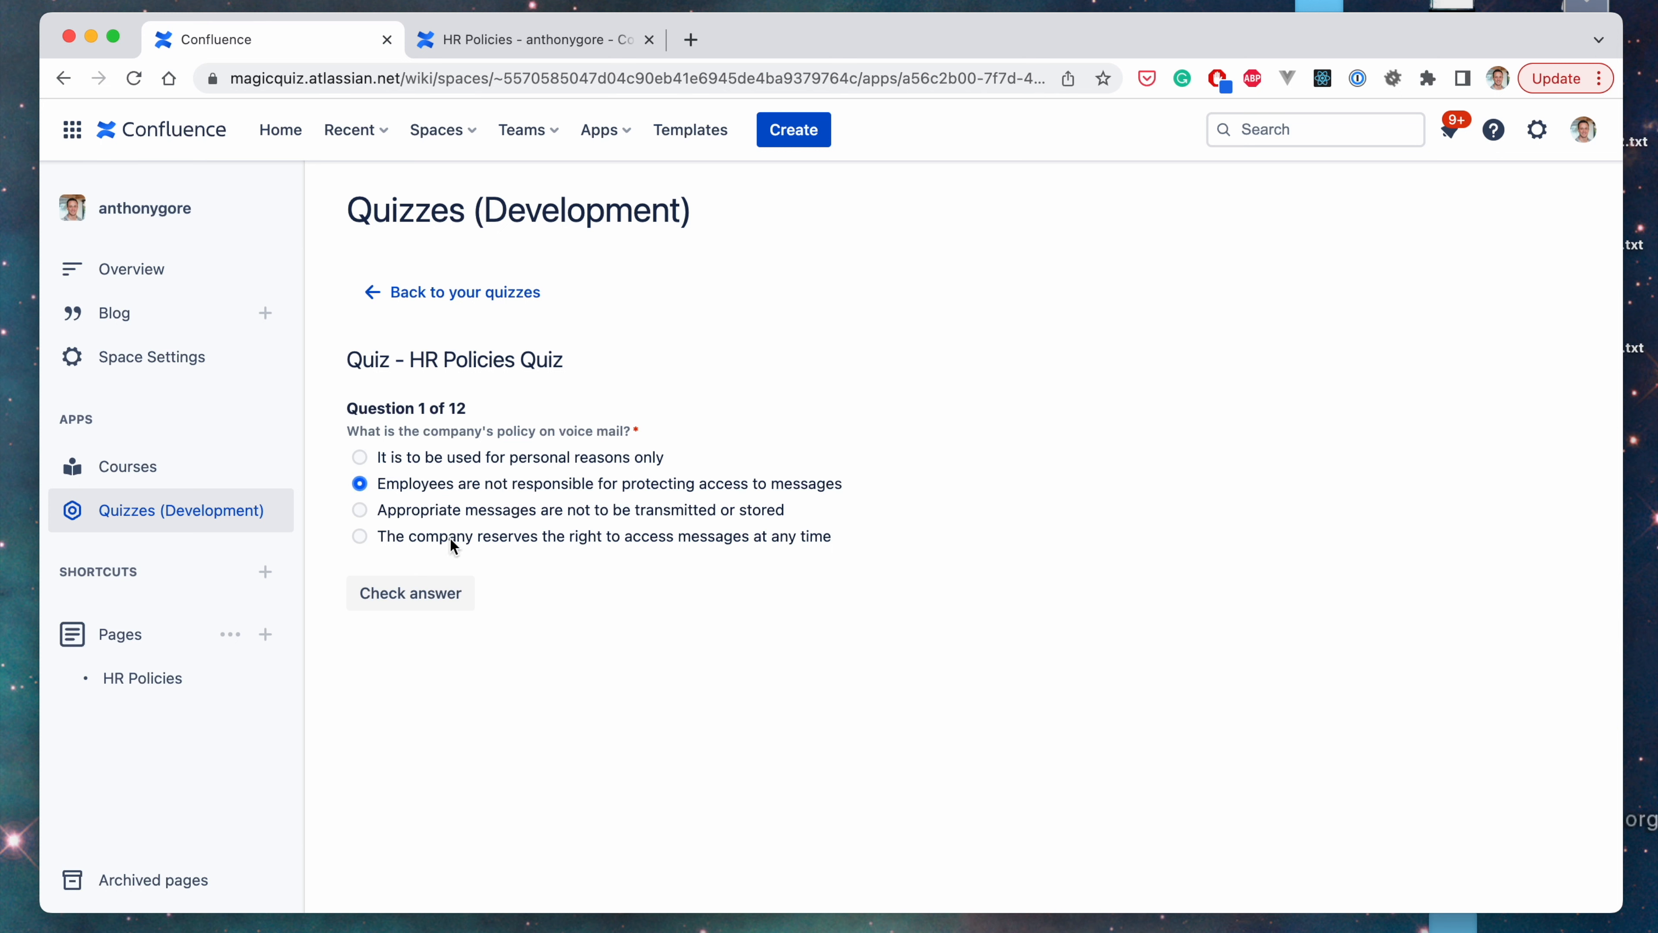
left_click(437, 604)
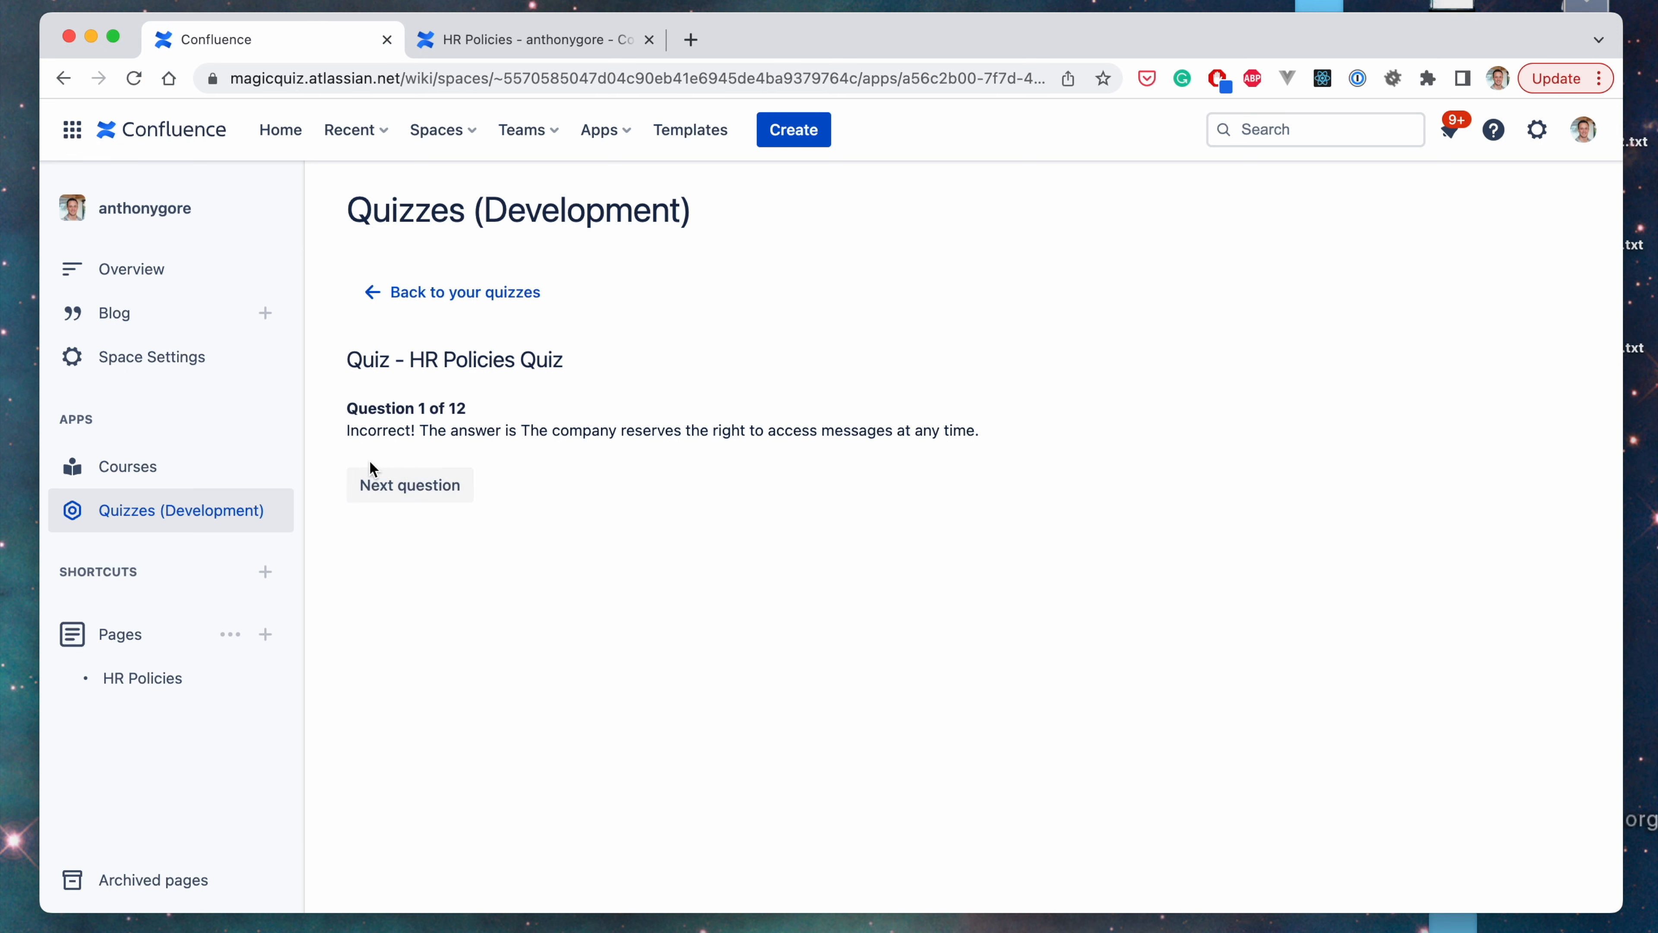
left_click(391, 487)
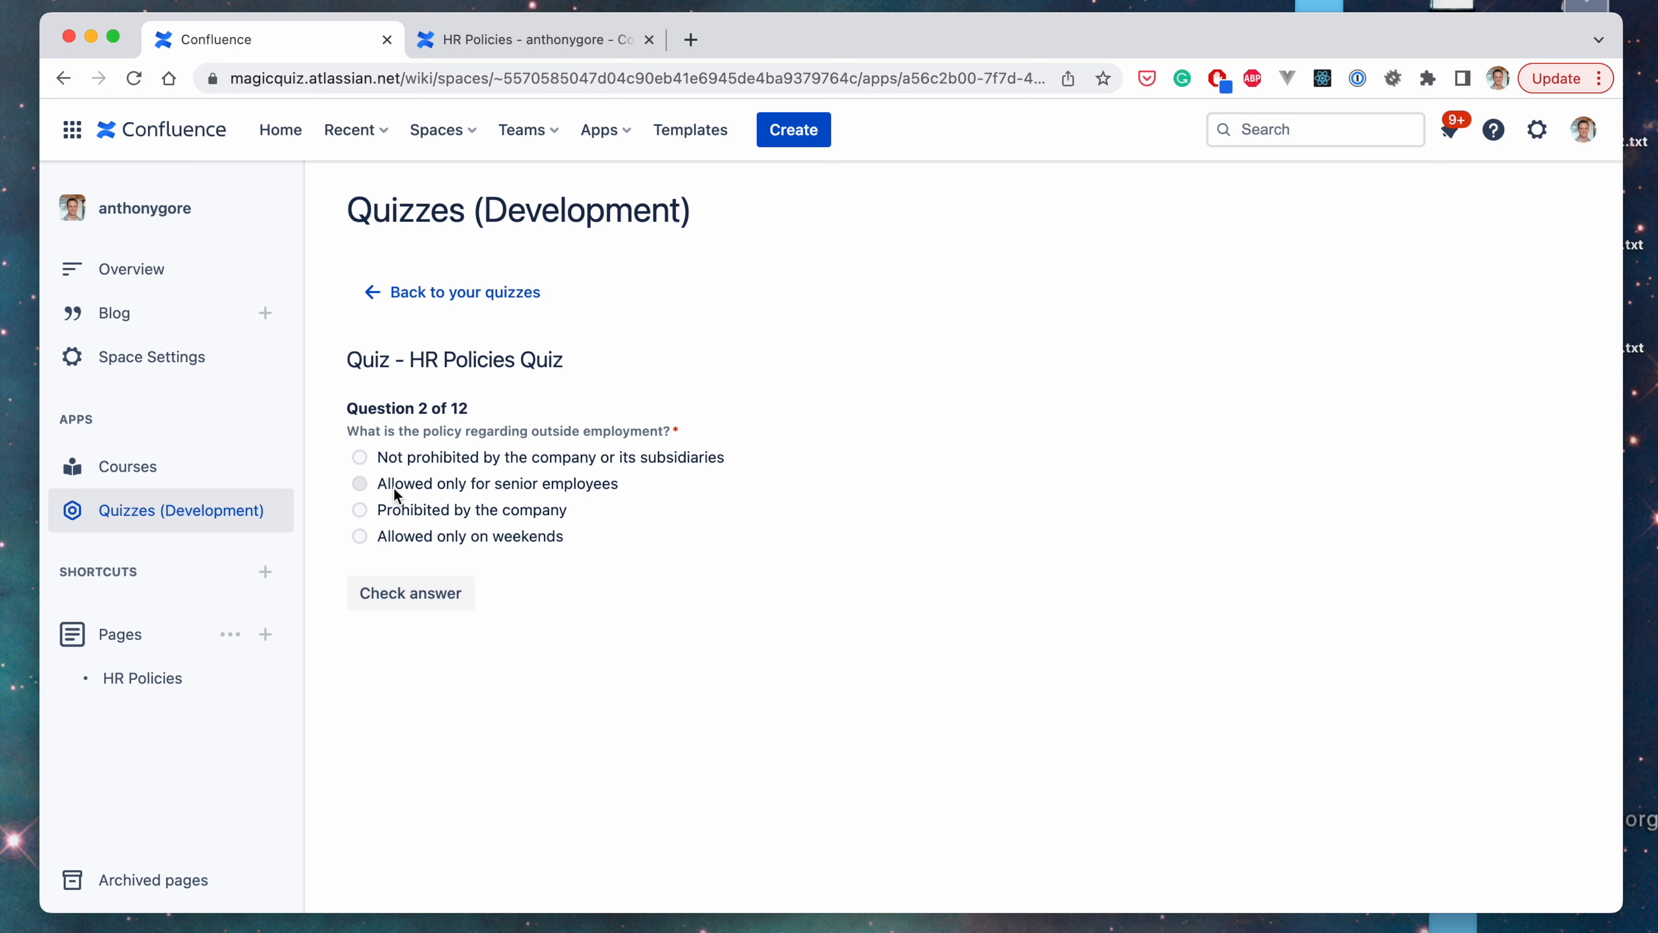
left_click(394, 489)
left_click(416, 593)
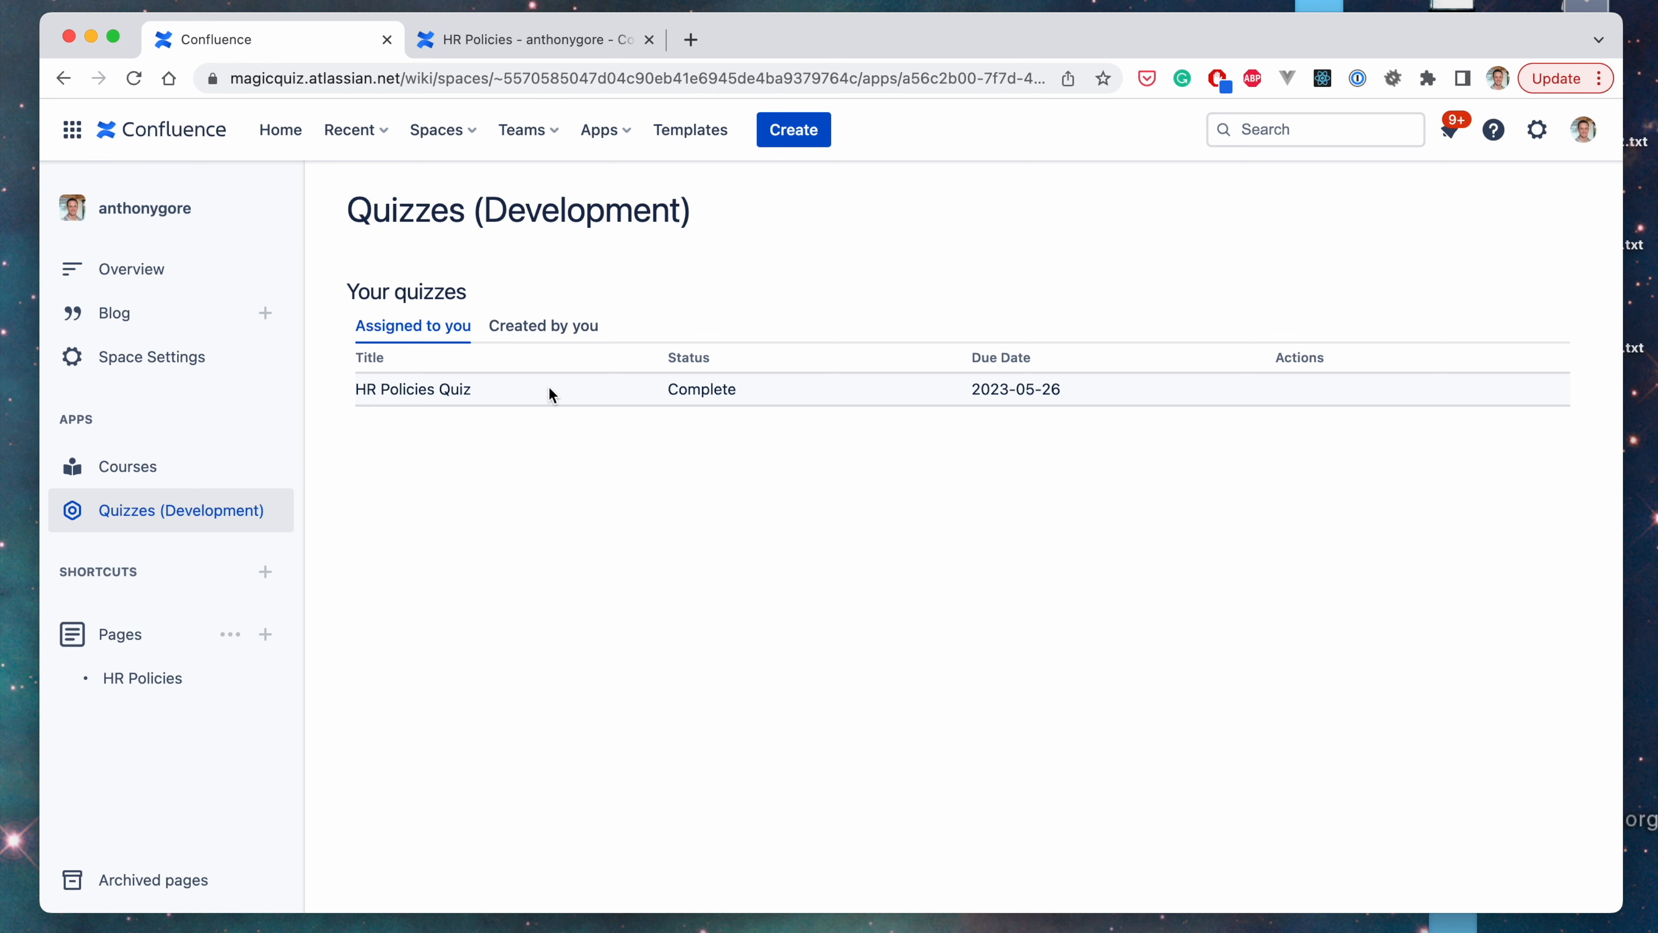
- Open the statistics of the HR Policies Quiz from the list of quizzes you created
left_click(532, 329)
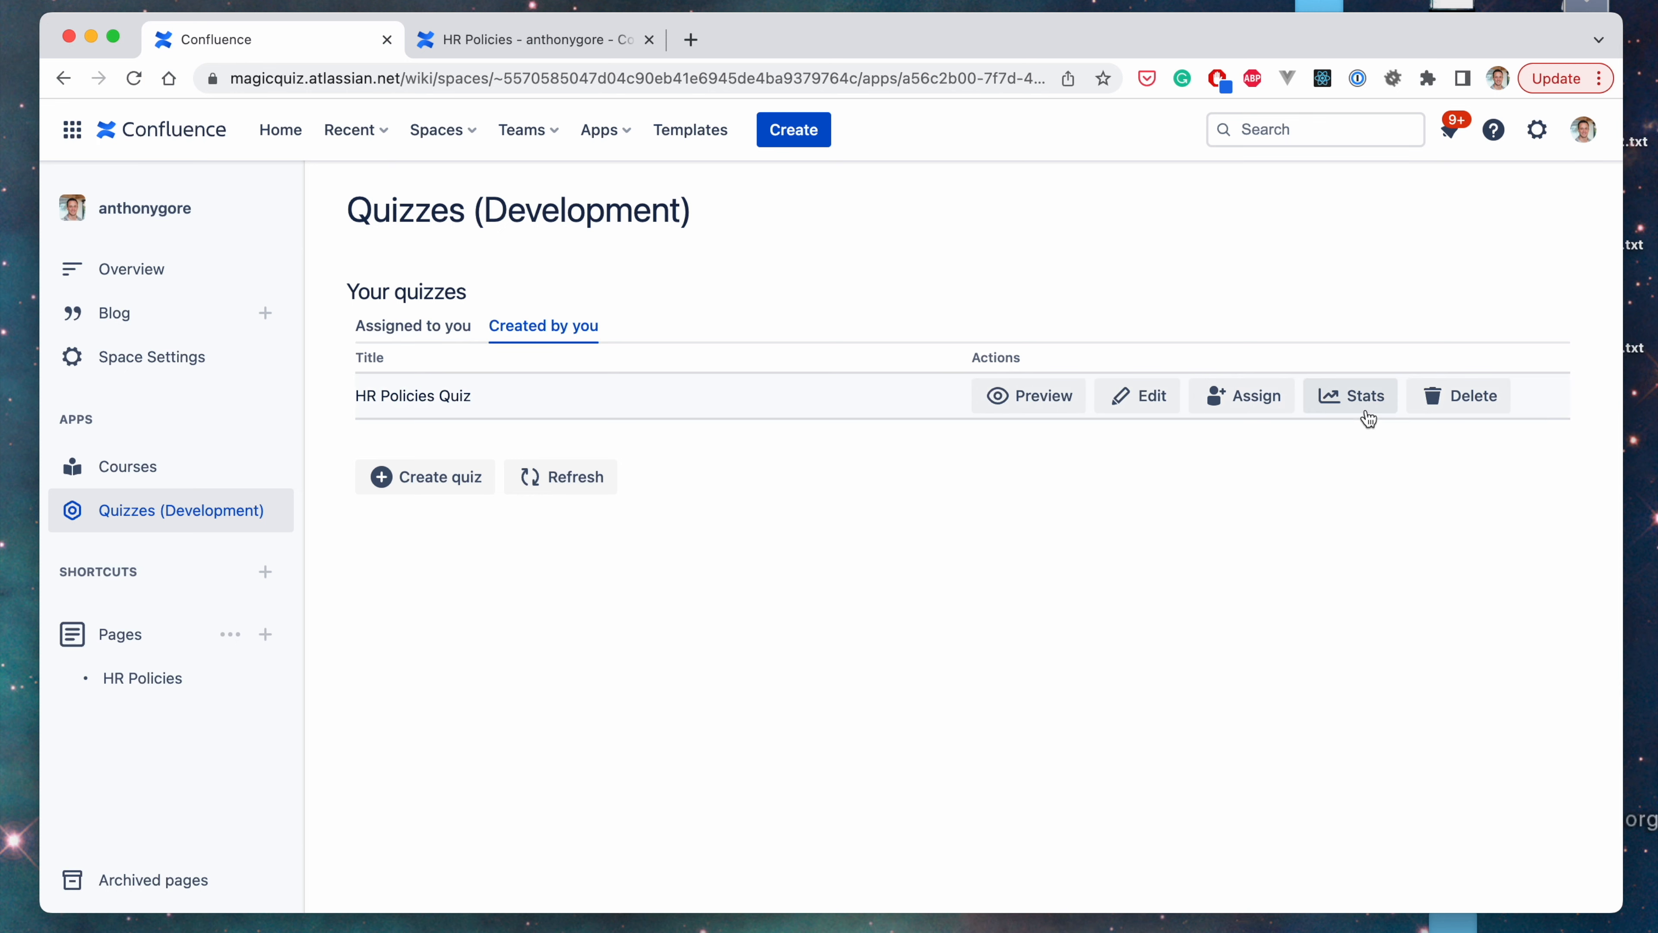
left_click(1350, 409)
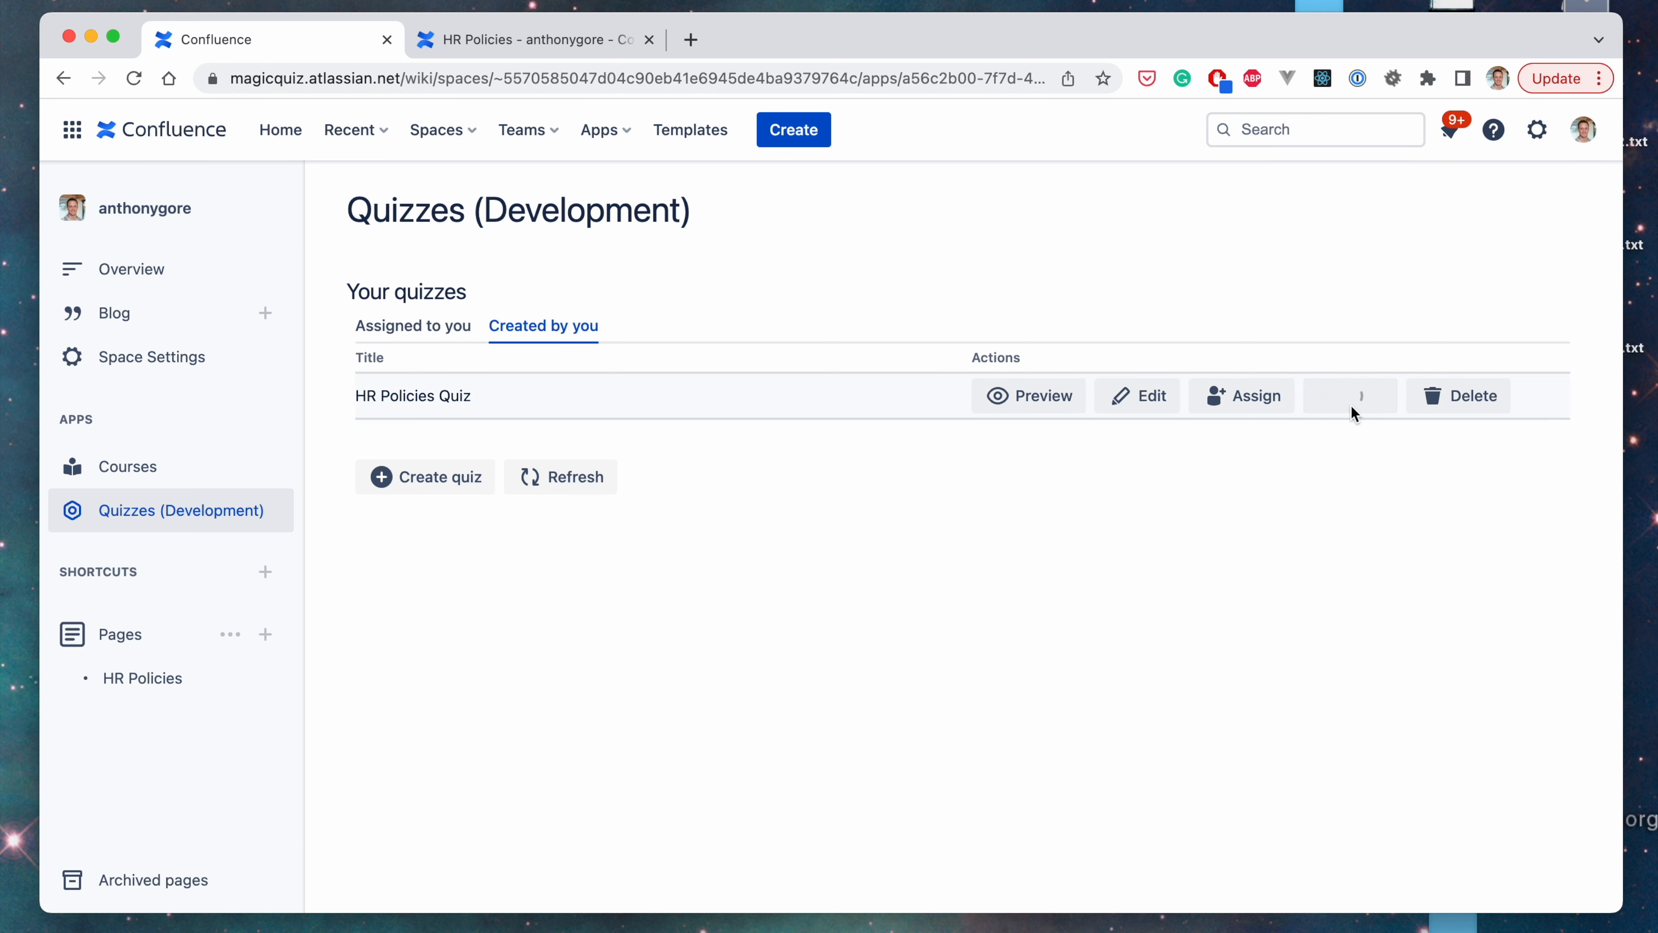